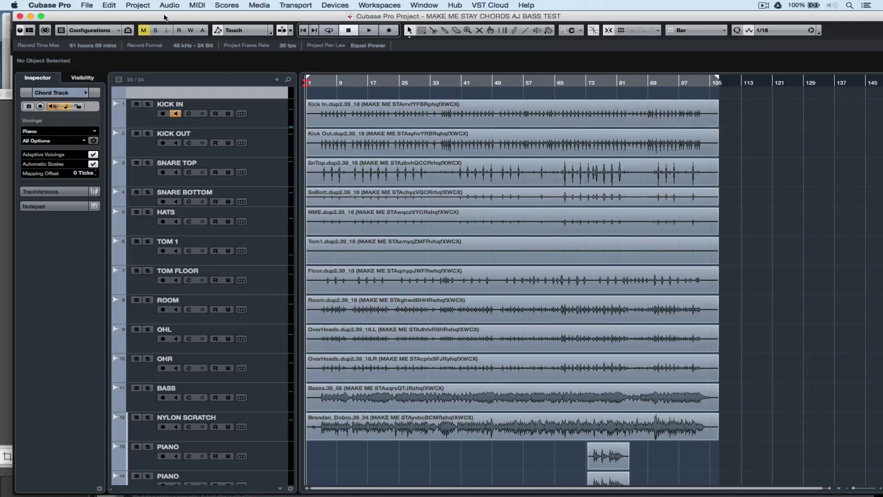
Open the Key Commands settings and select the Add Track – Audio command.
{"action": "left_click", "coordinate": [87, 4]}
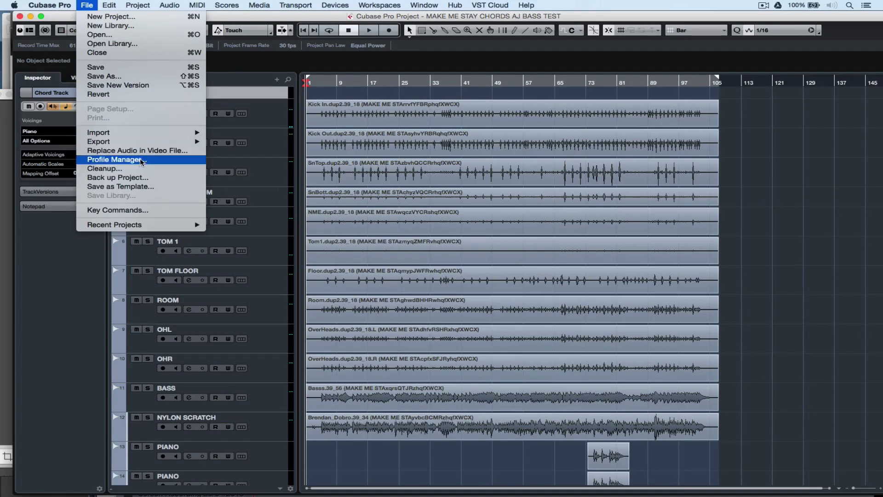
{"action": "left_click", "coordinate": [148, 211]}
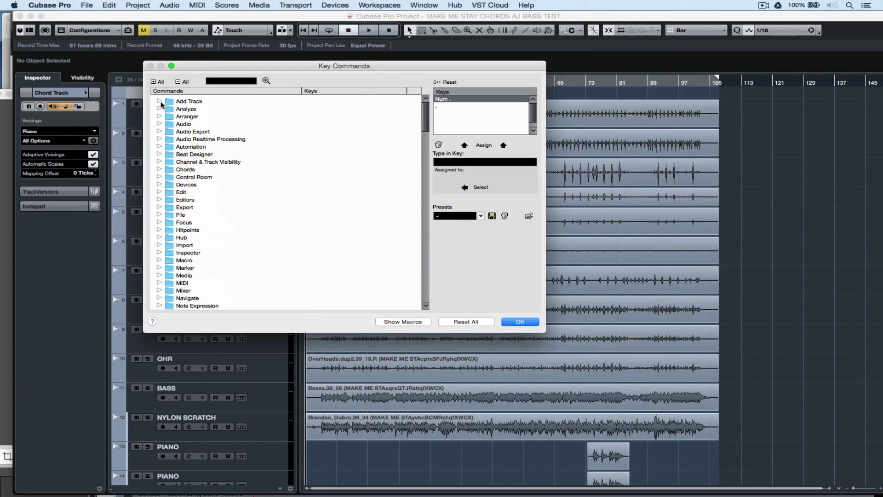
{"action": "left_click", "coordinate": [159, 101]}
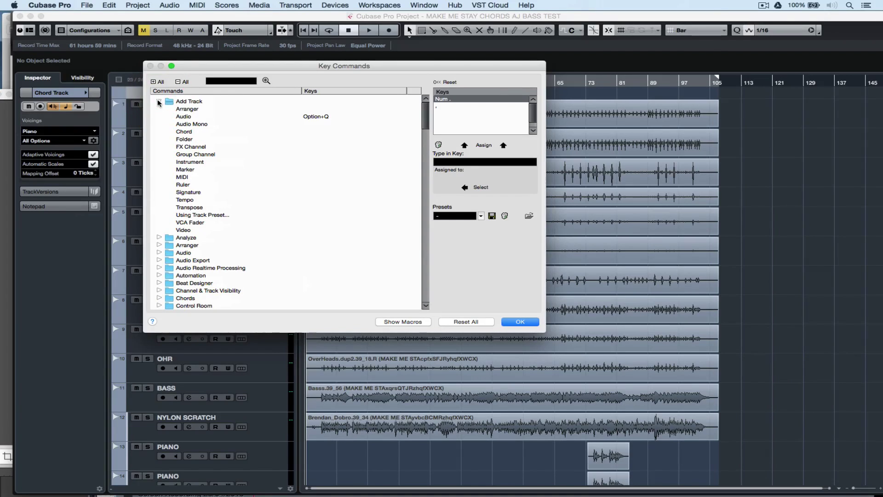
{"action": "left_click", "coordinate": [190, 124]}
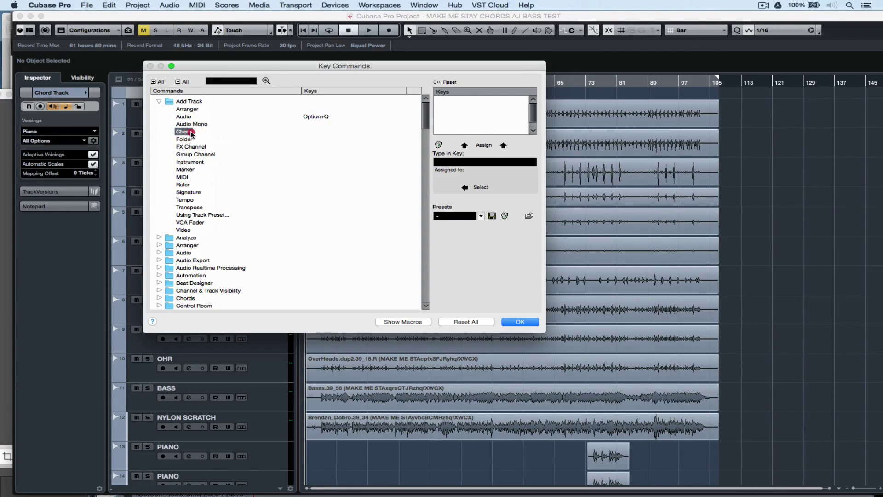
{"action": "left_click", "coordinate": [189, 117]}
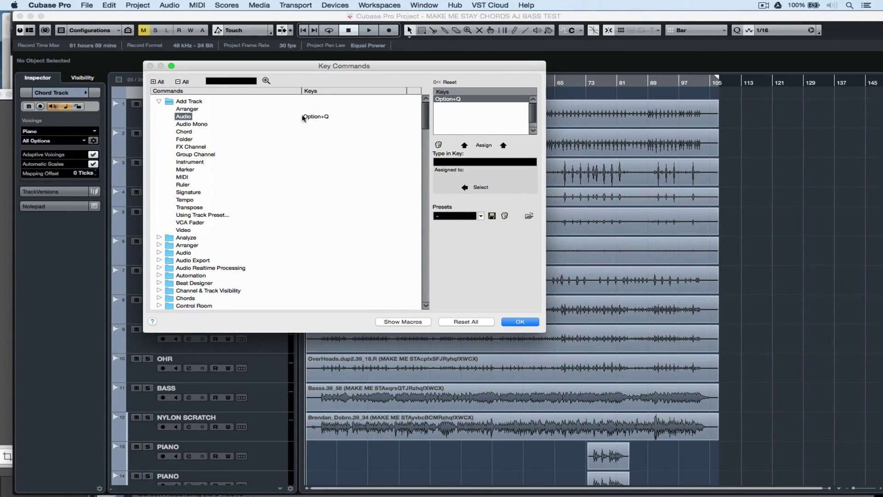
Remove the Option+Q shortcut from Add Track – Audio, reassign Option+Q, and confirm with OK.
{"action": "left_click", "coordinate": [457, 99]}
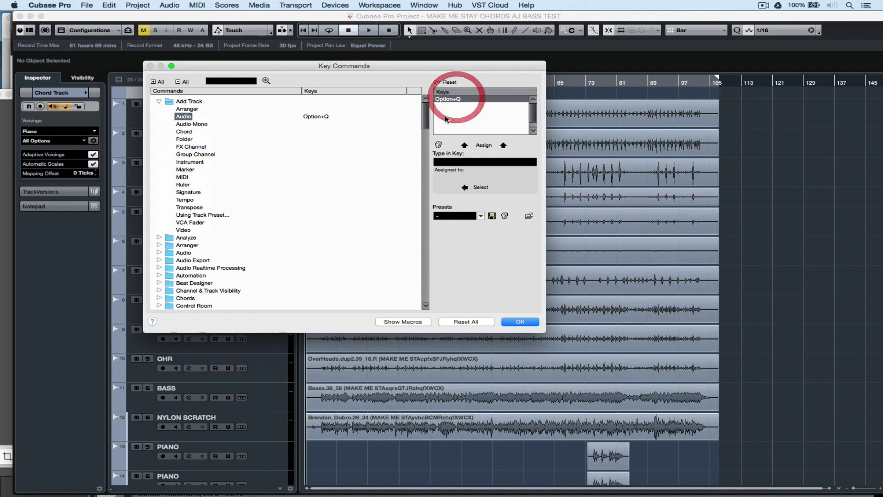
{"action": "left_click", "coordinate": [439, 146]}
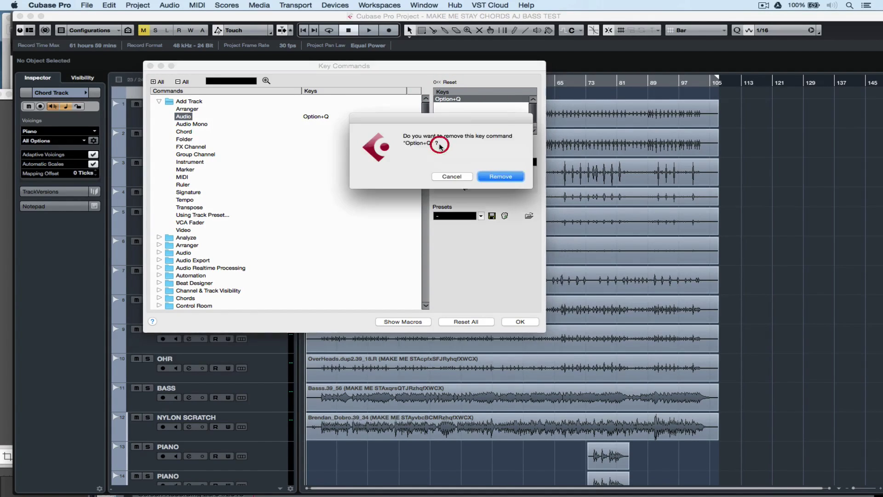
{"action": "left_click", "coordinate": [502, 178]}
{"action": "left_click", "coordinate": [499, 162]}
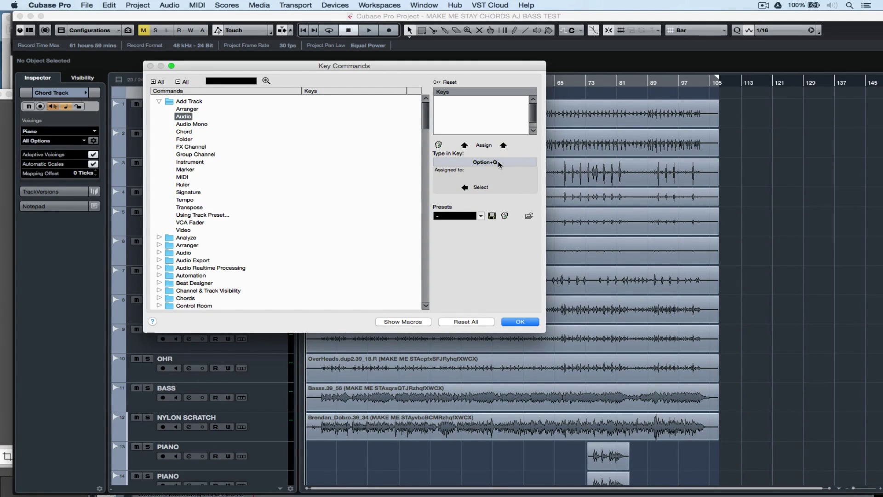
{"action": "left_click", "coordinate": [493, 147]}
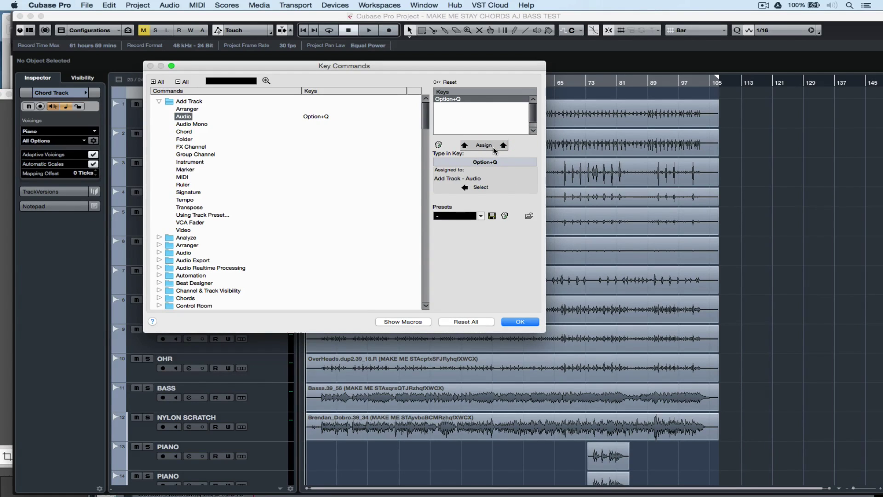
{"action": "left_click", "coordinate": [519, 322]}
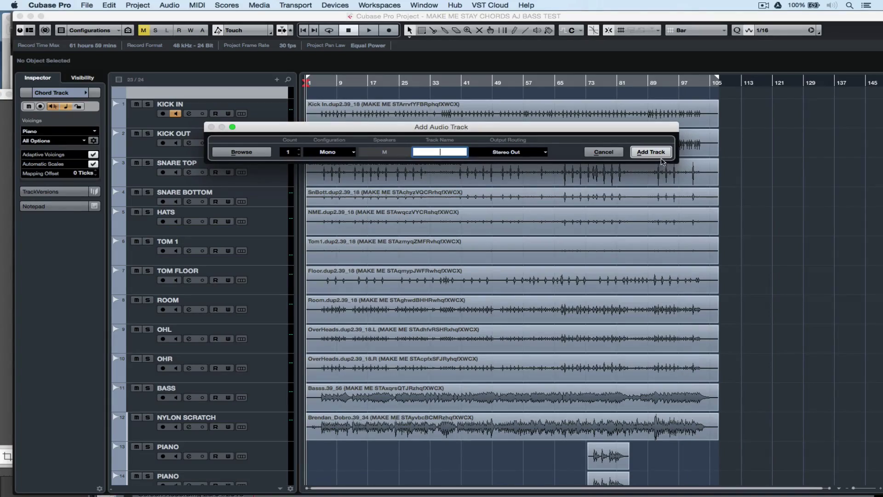
{"action": "left_click", "coordinate": [611, 152]}
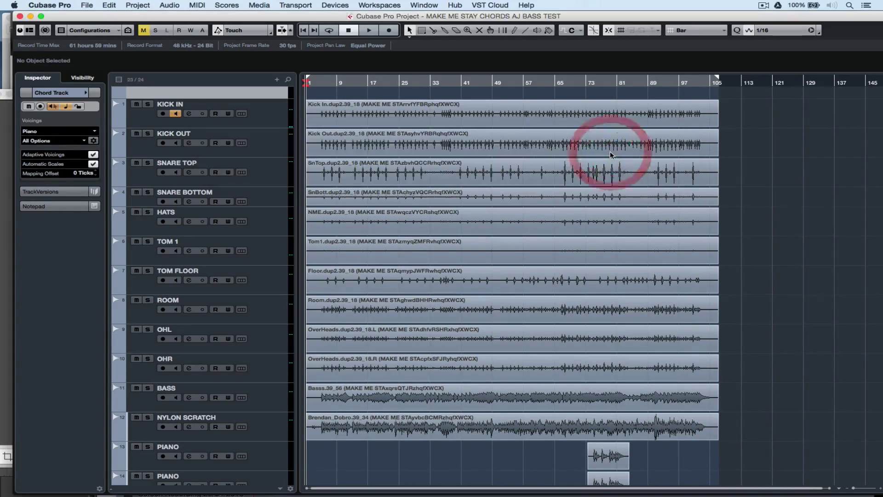
{"action": "left_click", "coordinate": [87, 4]}
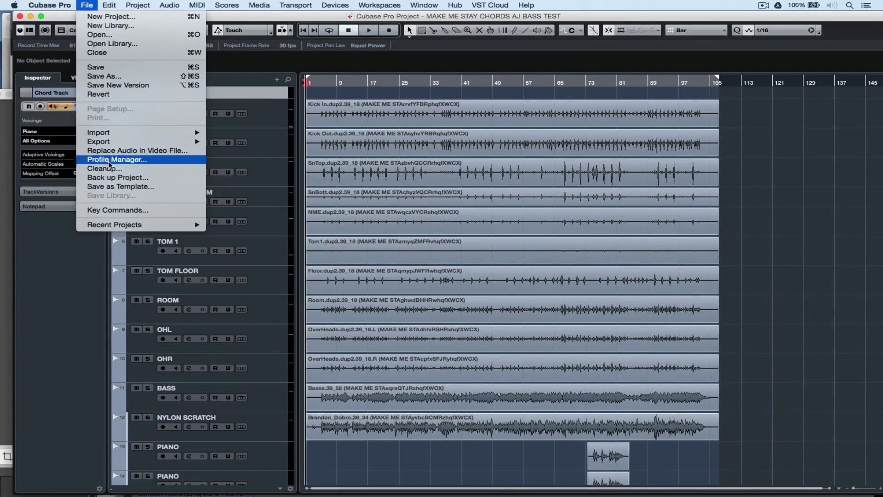
{"action": "left_click", "coordinate": [117, 211]}
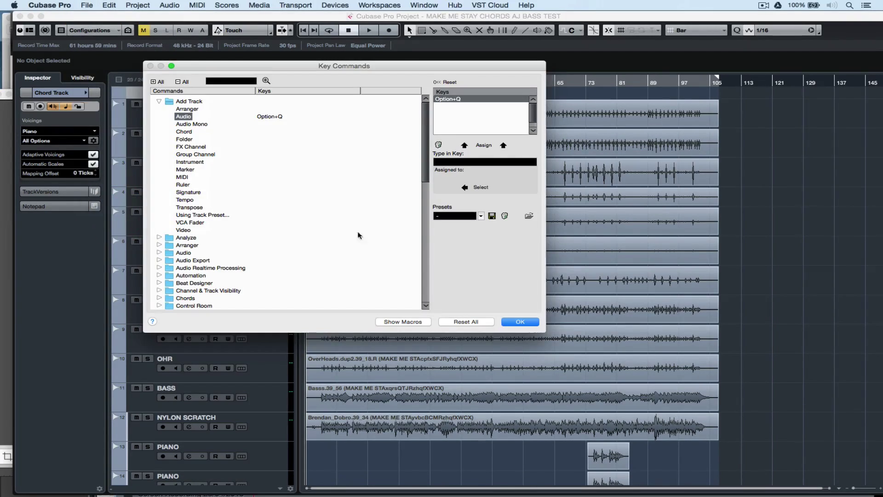
{"action": "left_click", "coordinate": [492, 215]}
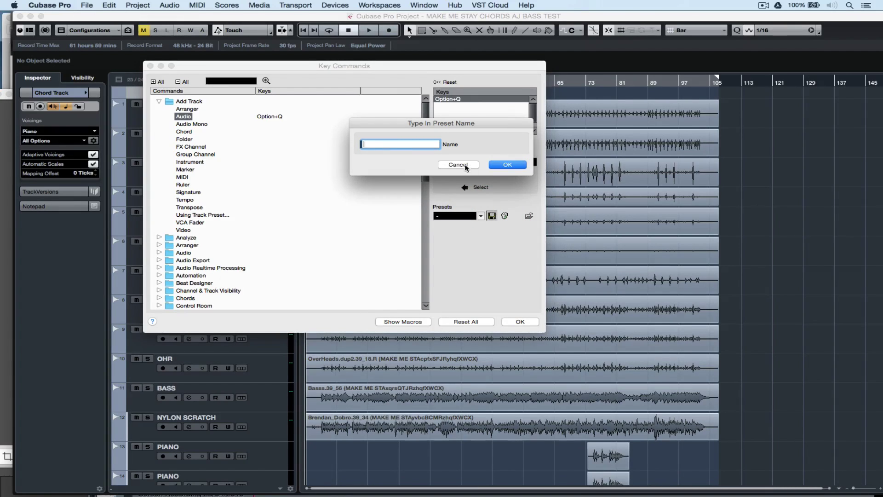
{"action": "left_click", "coordinate": [460, 164]}
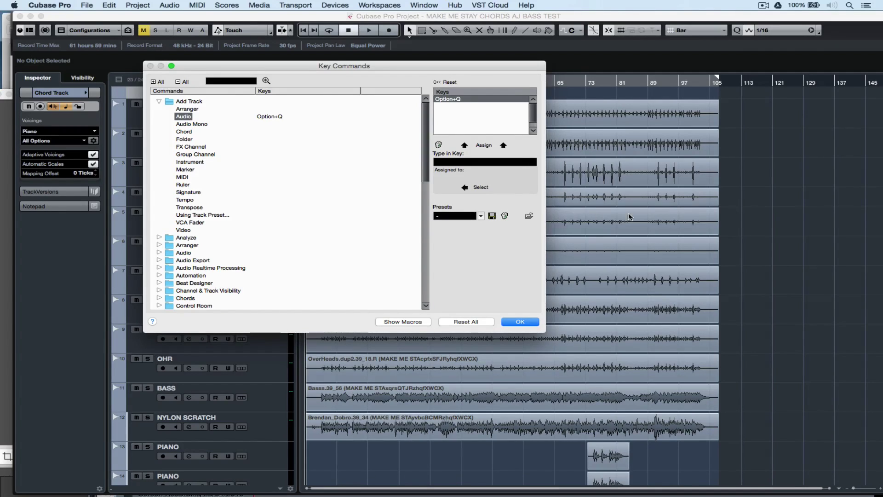
Toggle solo and mute on and off for KICK IN and disarm its recording.
{"action": "key", "text": "Return"}
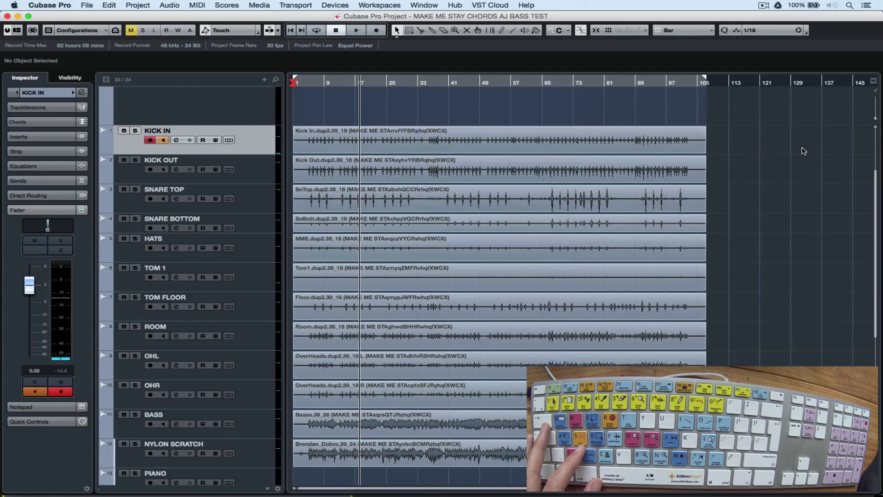
{"action": "key", "text": "s"}
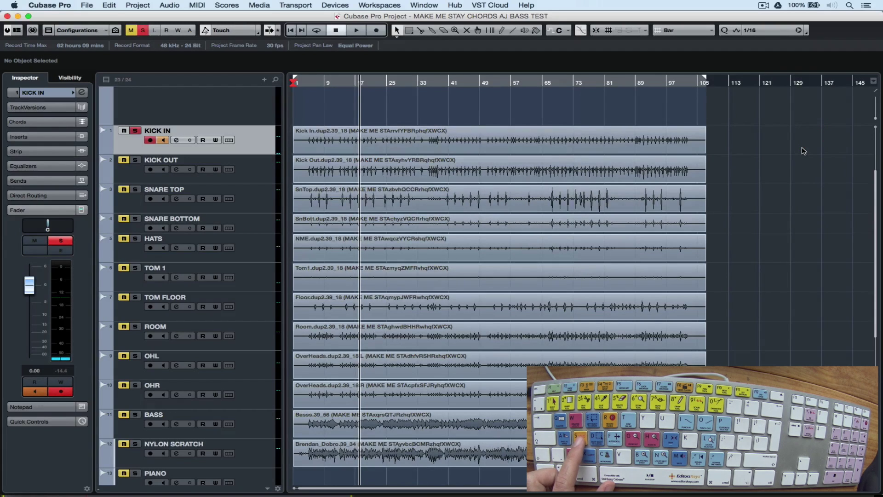
{"action": "key", "text": "s"}
{"action": "key", "text": "m"}
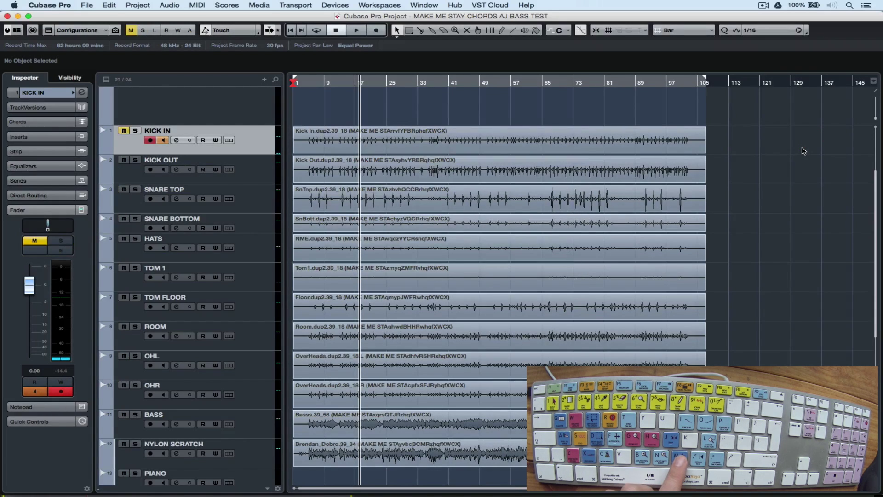
{"action": "key", "text": "m"}
{"action": "key", "text": "r"}
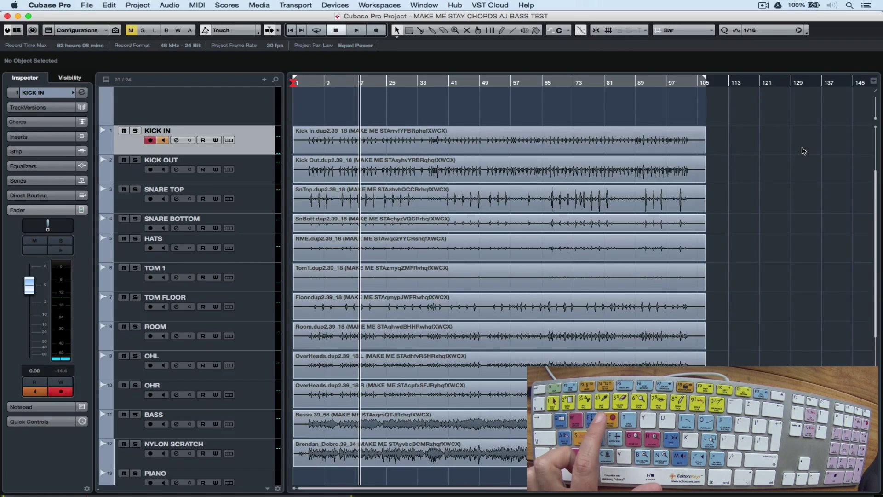
Range-select the last bars across the drum tracks and fade them out starting around bar 95.
{"action": "scroll", "coordinate": [803, 151], "scroll_direction": "down", "scroll_amount": 1}
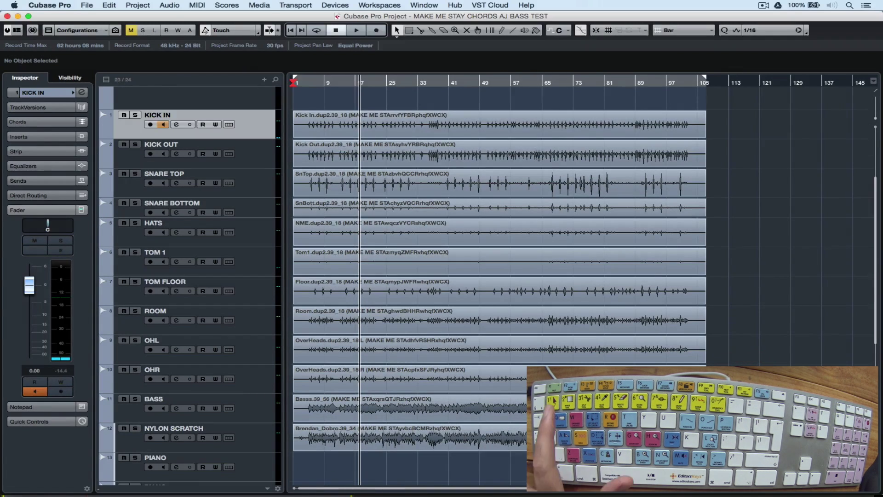
{"action": "key", "text": "2"}
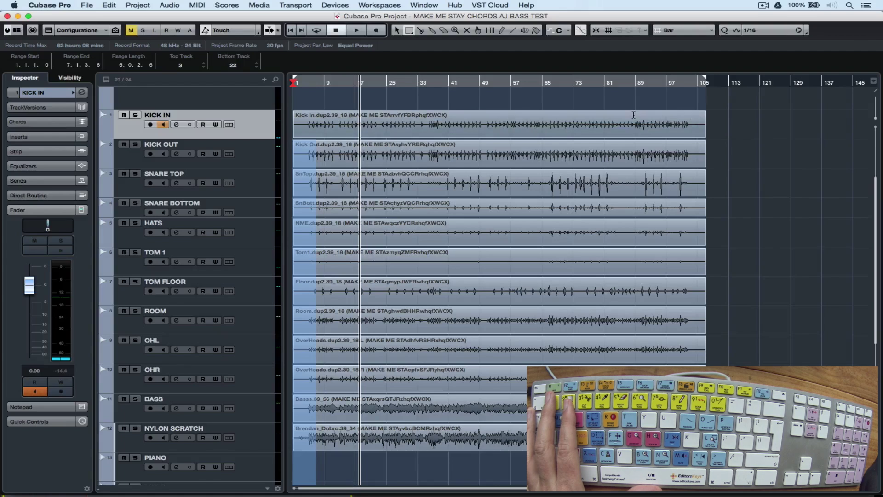
{"action": "left_click_drag", "start_coordinate": [638, 115], "coordinate": [706, 366]}
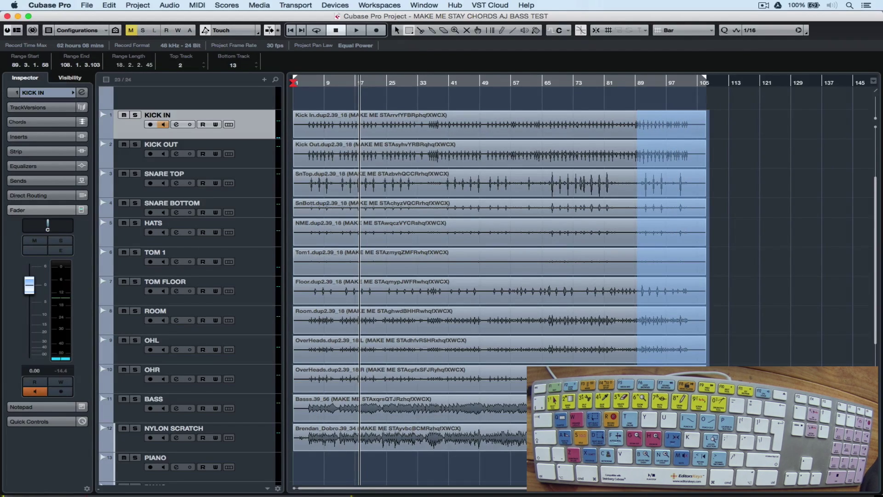
{"action": "key", "text": "a"}
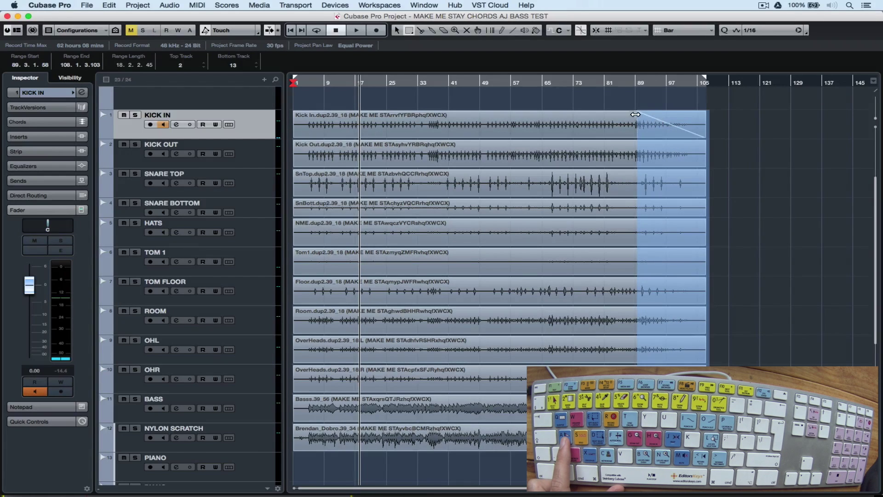
{"action": "left_click_drag", "start_coordinate": [638, 113], "coordinate": [659, 114]}
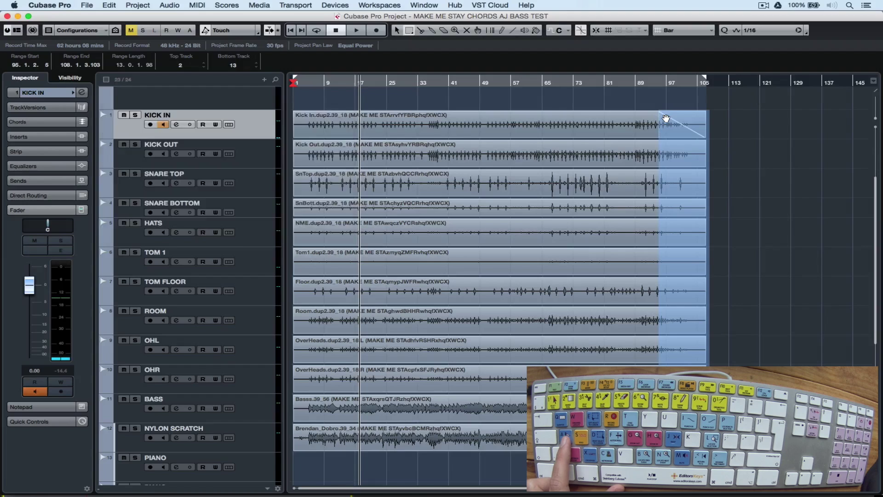
Choose a curved fade-out shape in the fade settings, apply it, and clear the selection.
{"action": "double_click", "coordinate": [666, 118]}
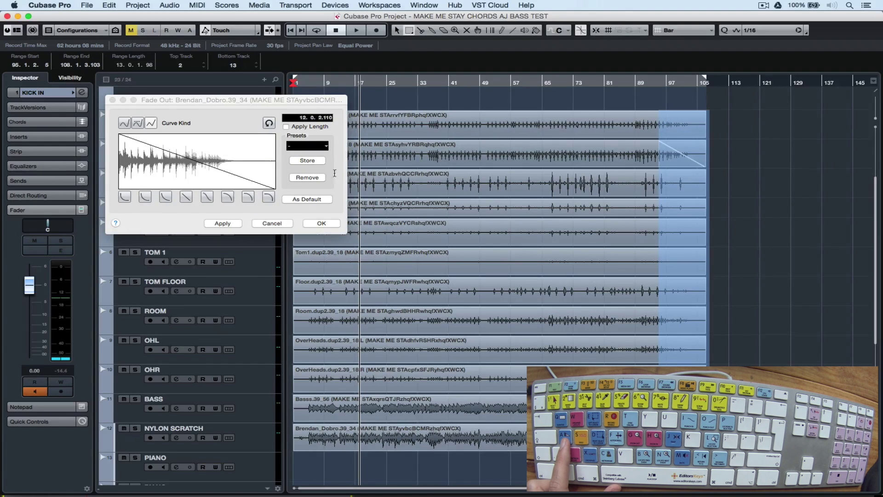
{"action": "left_click", "coordinate": [145, 196]}
{"action": "left_click", "coordinate": [166, 197]}
{"action": "left_click", "coordinate": [186, 197]}
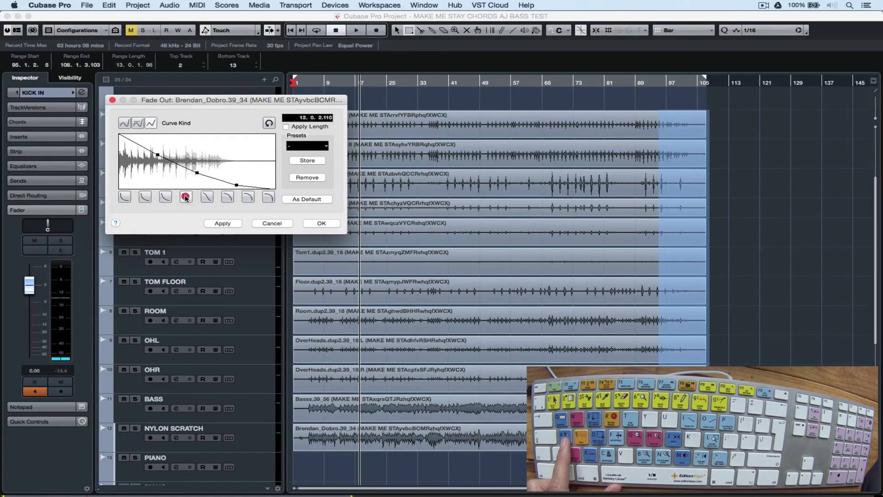
{"action": "left_click", "coordinate": [321, 224]}
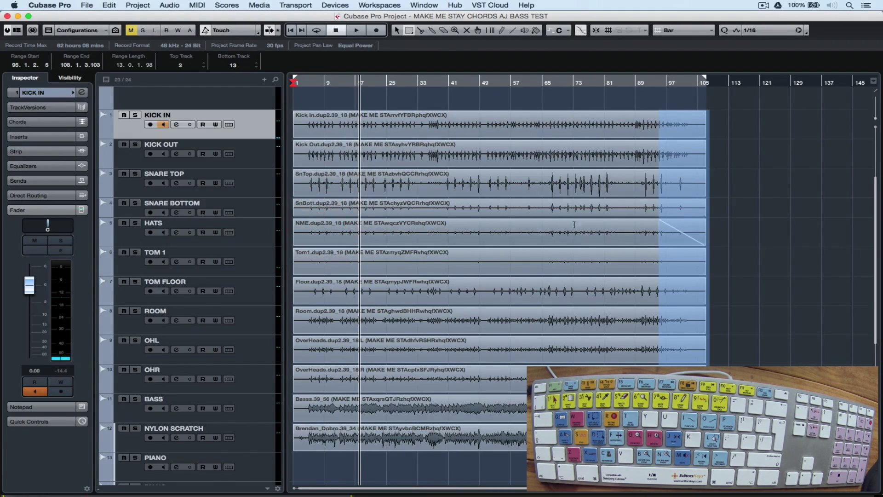
{"action": "left_click", "coordinate": [788, 240]}
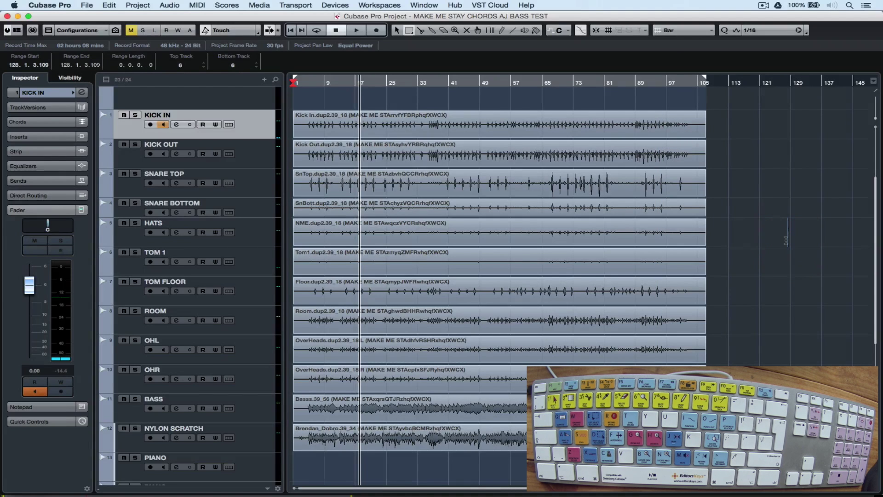
Select all events, zoom into the opening bars, and split everything at bar 5.
{"action": "key", "text": "1"}
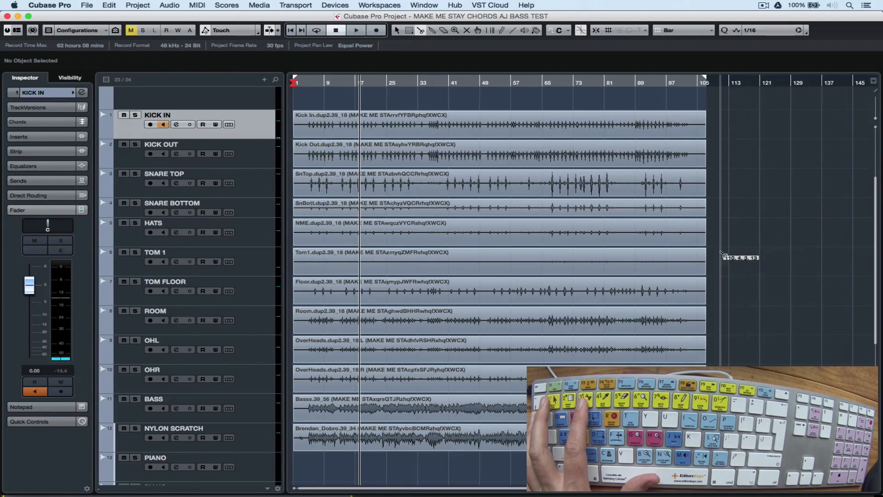
{"action": "left_click_drag", "start_coordinate": [722, 355], "coordinate": [413, 122]}
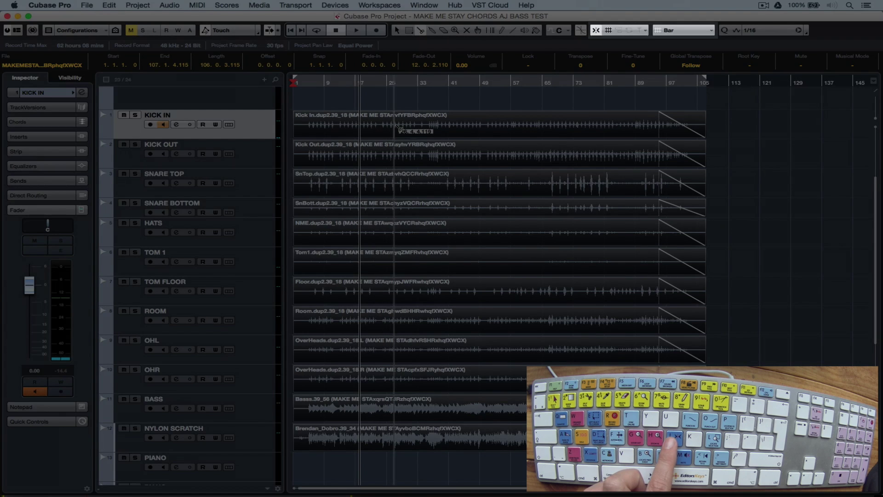
{"action": "key", "text": "h"}
{"action": "key", "text": "h"}
{"action": "key", "text": "h"}
{"action": "key", "text": "h"}
{"action": "key", "text": "h"}
{"action": "key", "text": "h"}
{"action": "key", "text": "h"}
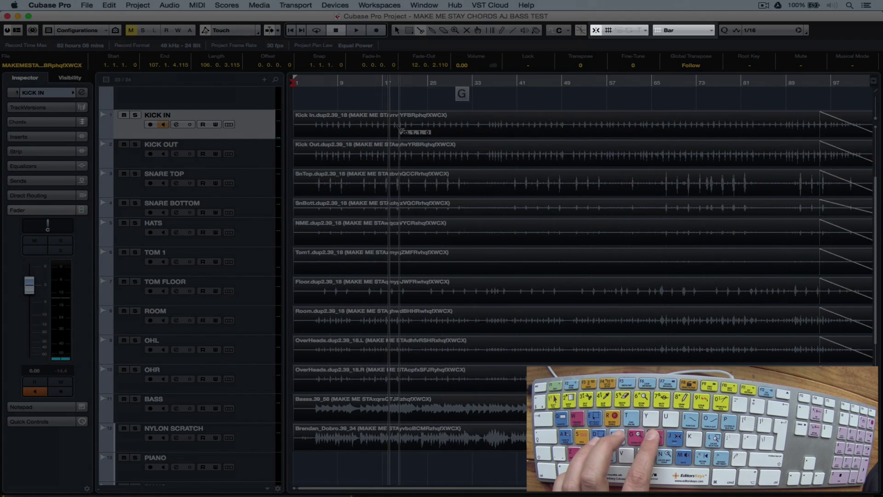
{"action": "key", "text": "h"}
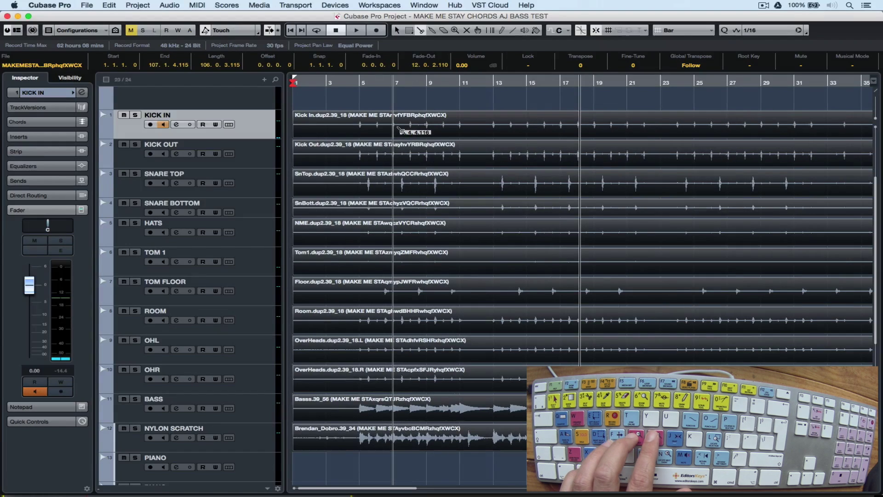
{"action": "left_click", "coordinate": [363, 131]}
{"action": "key", "text": "1"}
{"action": "left_click", "coordinate": [356, 121]}
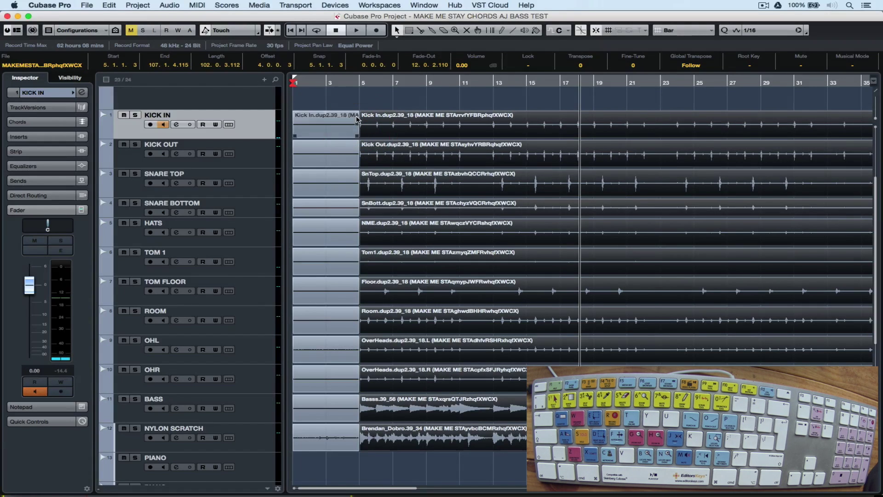
Crossfade the parts meeting at bar 5, then view and close the kick crossfade settings.
{"action": "left_click_drag", "start_coordinate": [343, 94], "coordinate": [424, 441]}
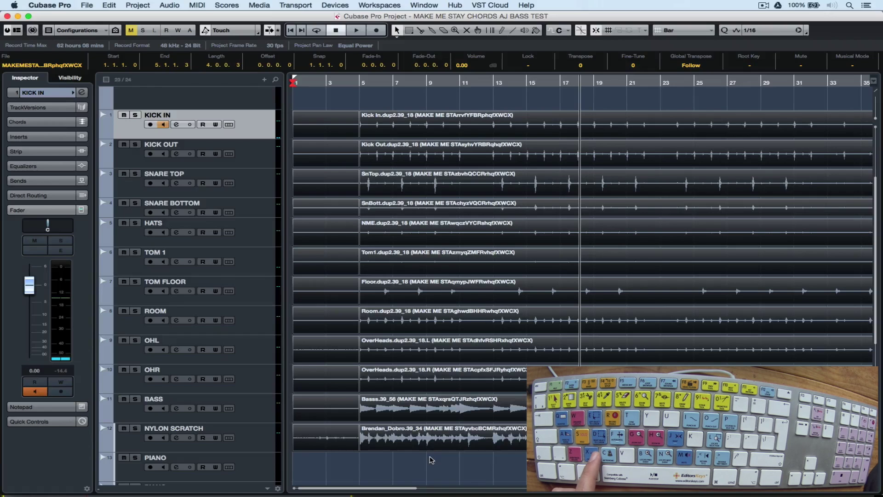
{"action": "key", "text": "x"}
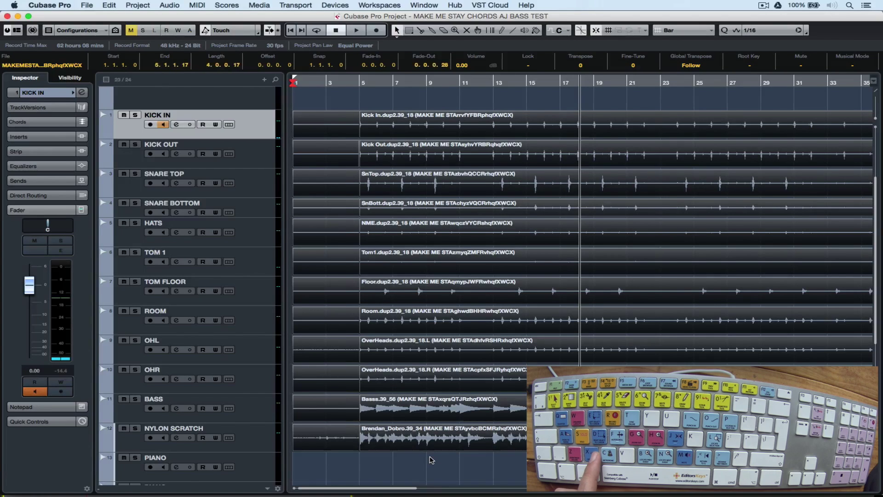
{"action": "key", "text": "x"}
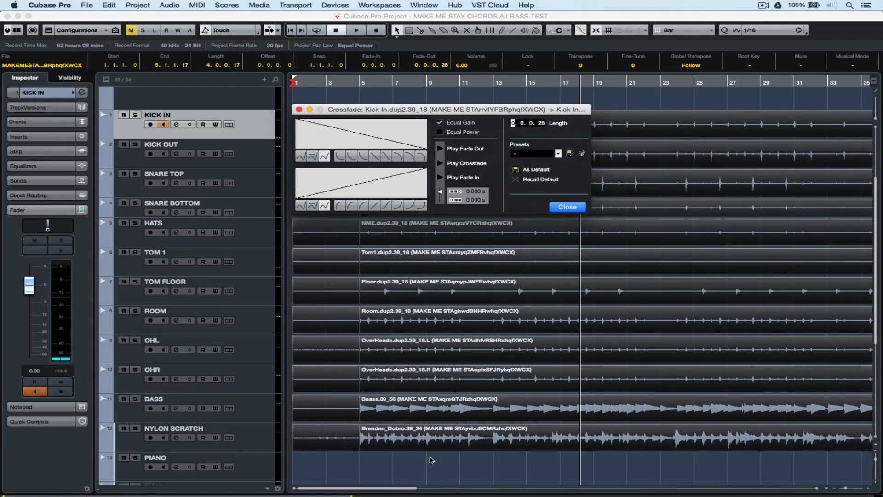
{"action": "key", "text": "Escape"}
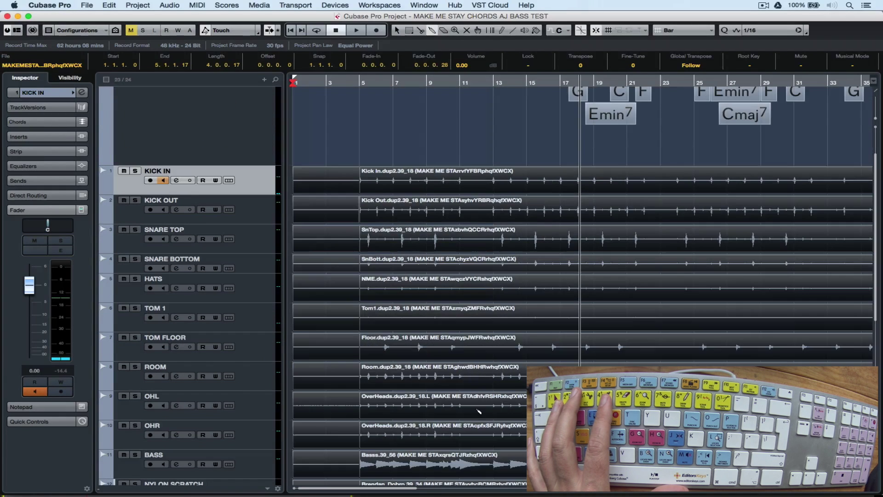
{"action": "left_click", "coordinate": [437, 361]}
{"action": "key", "text": "h"}
{"action": "double_click", "coordinate": [475, 290]}
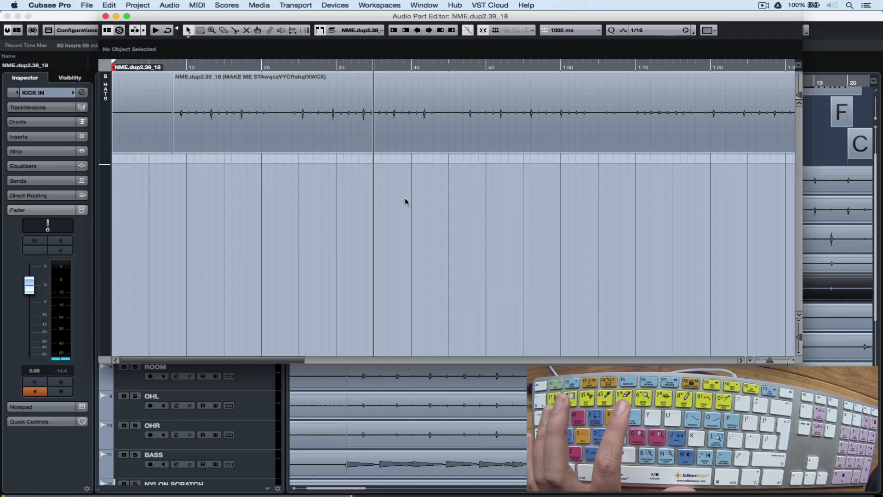
{"action": "key", "text": "6"}
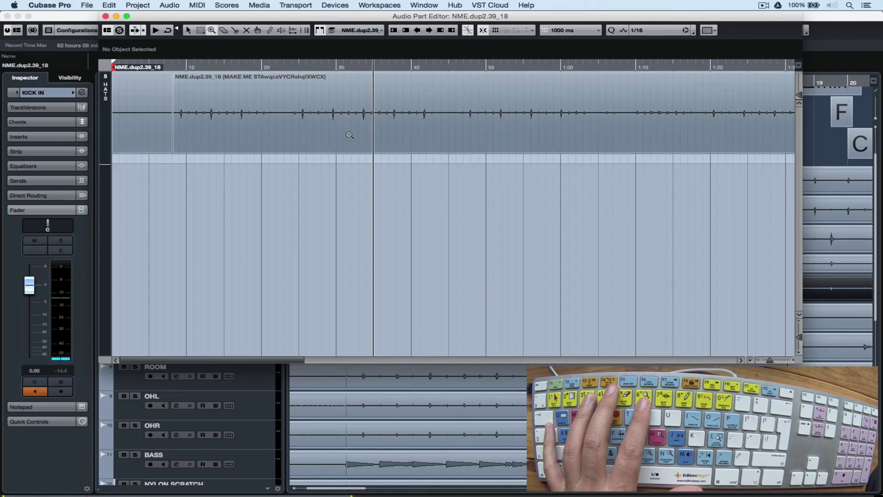
{"action": "left_click_drag", "start_coordinate": [402, 124], "coordinate": [400, 122]}
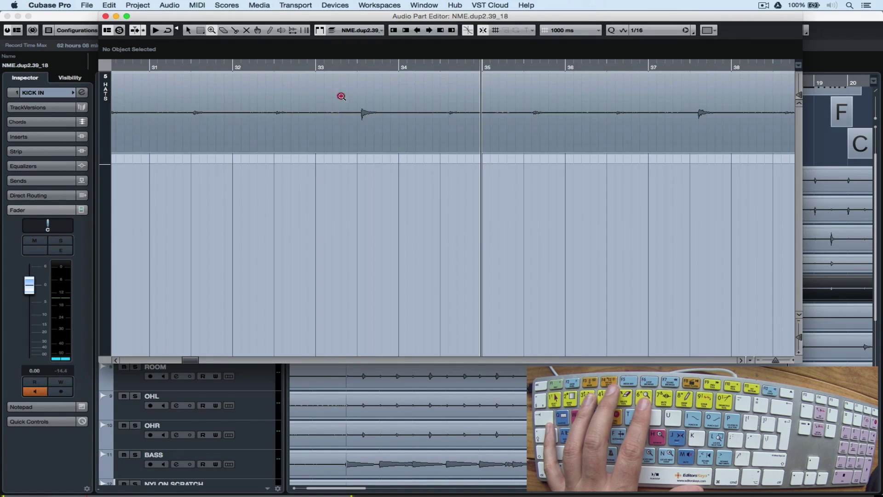
{"action": "mouse_move", "coordinate": [339, 95]}
{"action": "left_mouse_down"}
{"action": "mouse_move", "coordinate": [400, 144]}
{"action": "mouse_move", "coordinate": [441, 124]}
{"action": "left_mouse_up"}
{"action": "key", "text": "super+w"}
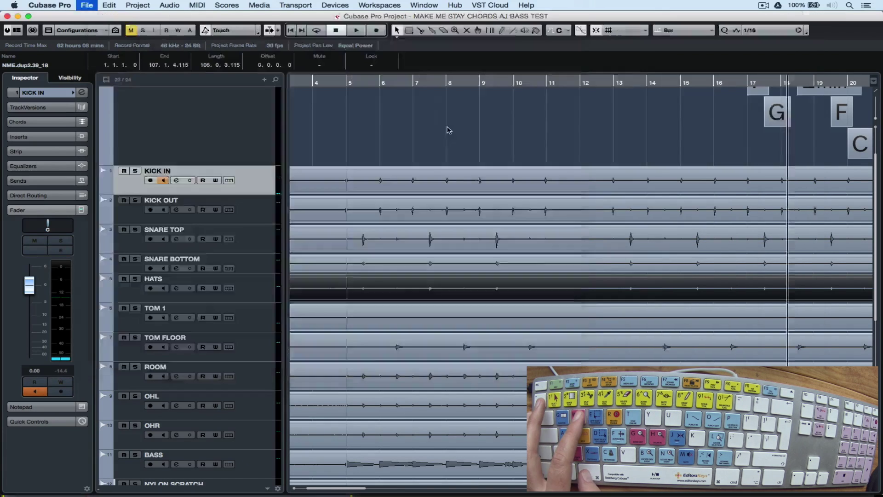
{"action": "key", "text": "5"}
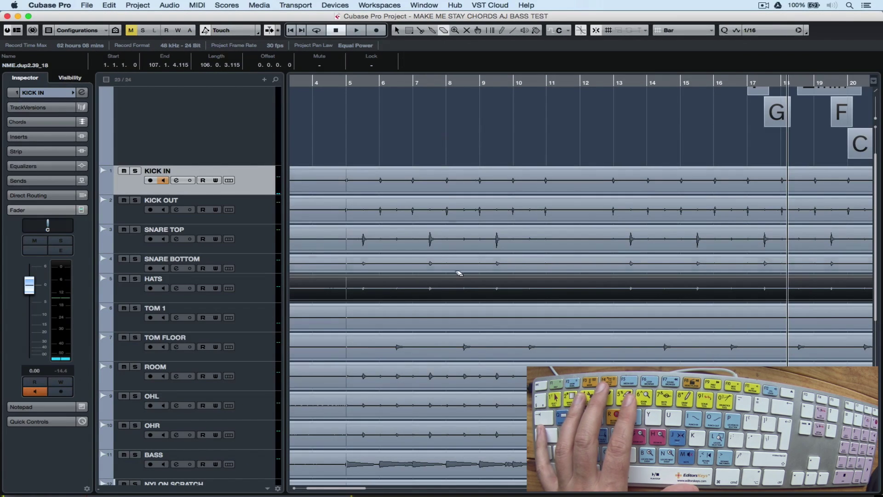
{"action": "left_click", "coordinate": [466, 287]}
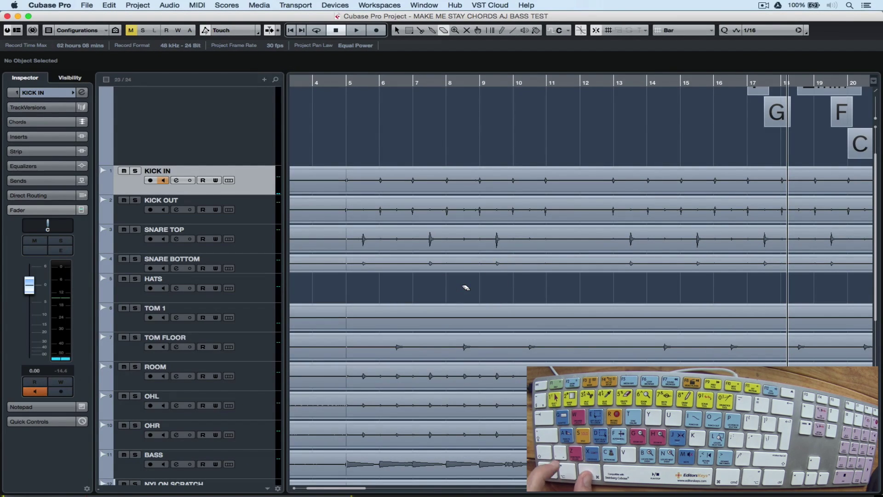
{"action": "key", "text": "super+z"}
{"action": "key", "text": "g"}
{"action": "key", "text": "g"}
{"action": "key", "text": "g"}
{"action": "key", "text": "g"}
{"action": "key", "text": "g"}
{"action": "key", "text": "g"}
{"action": "key", "text": "g"}
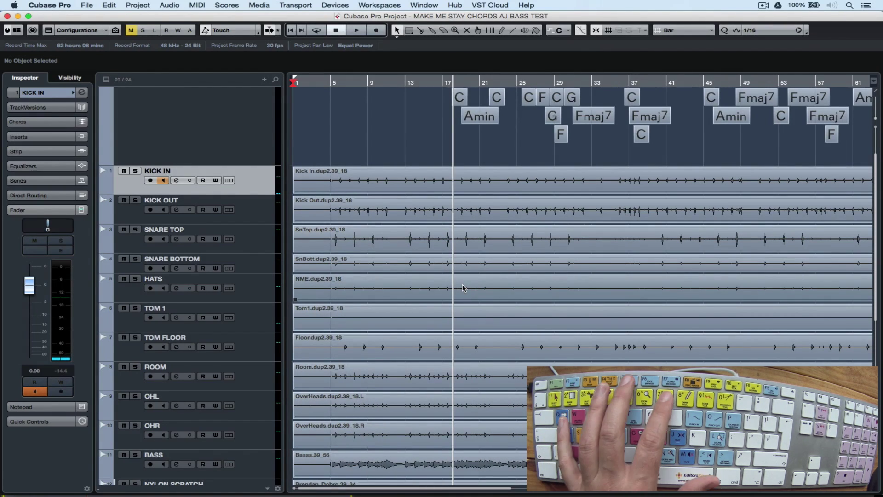
With the Mute tool, mute the SNARE TOP and TOM 1 events and unmute SNARE TOP again. Then return to Object Selection and deselect everything.
{"action": "key", "text": "7"}
{"action": "left_click", "coordinate": [474, 237]}
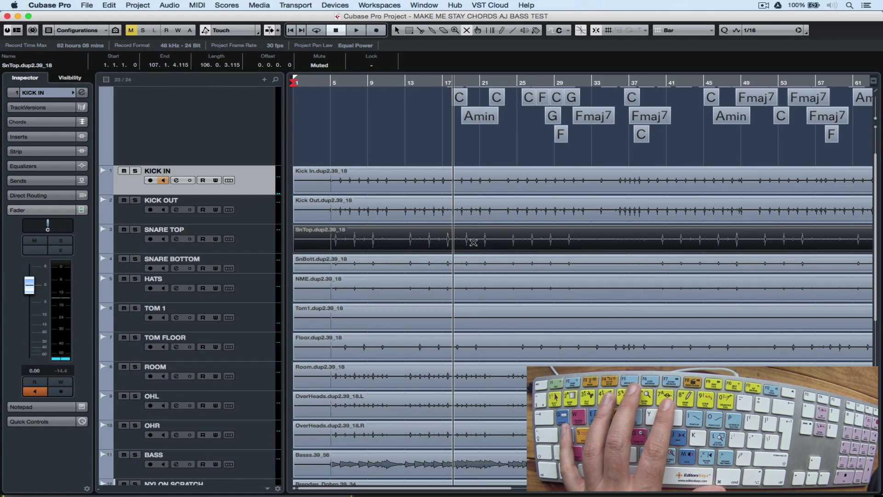
{"action": "left_click", "coordinate": [475, 316]}
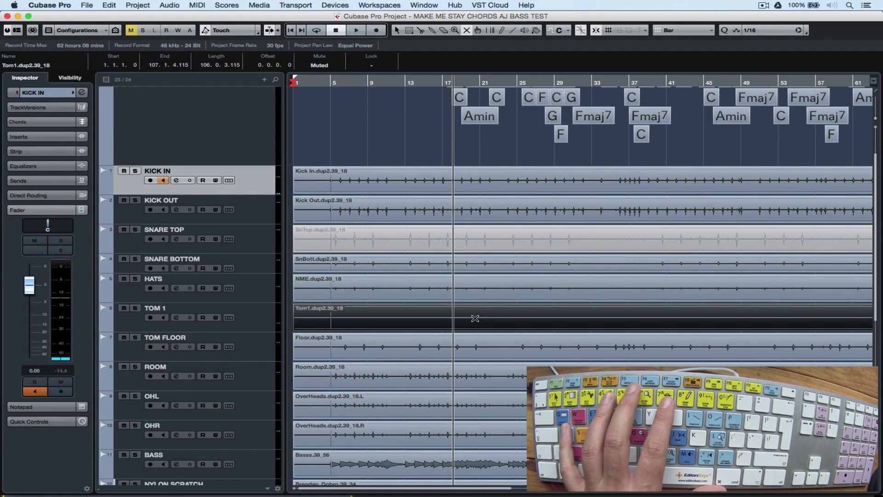
{"action": "left_click", "coordinate": [475, 232]}
{"action": "right_click", "coordinate": [438, 150]}
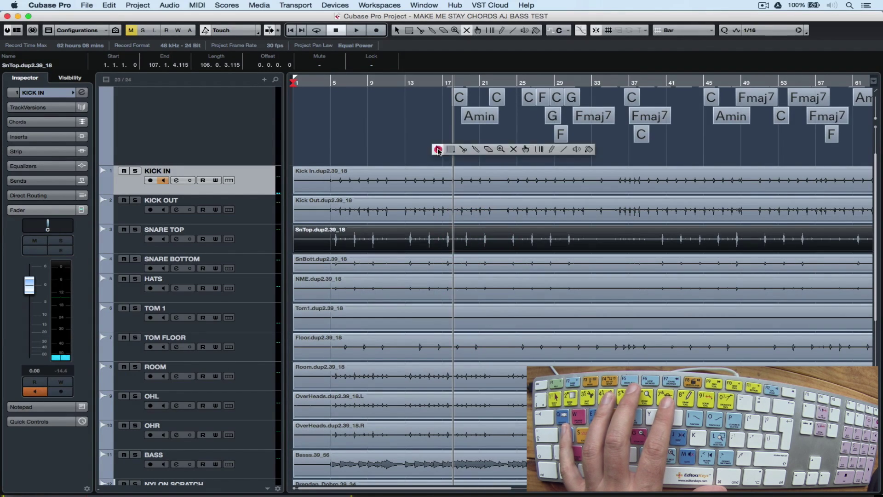
{"action": "left_click", "coordinate": [437, 150]}
{"action": "left_click", "coordinate": [438, 150]}
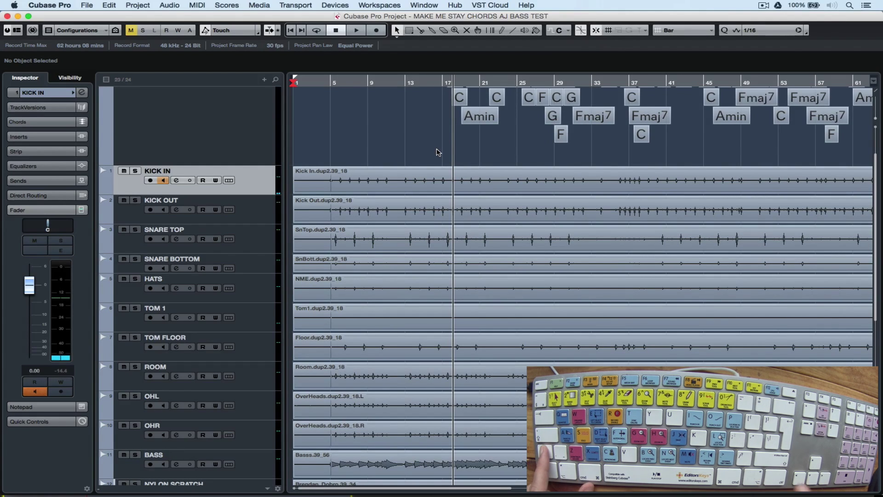
Resize the track rows taller, then select and deselect the Kick In event.
{"action": "key", "text": "shift+h"}
{"action": "key", "text": "shift+h"}
{"action": "key", "text": "shift+h"}
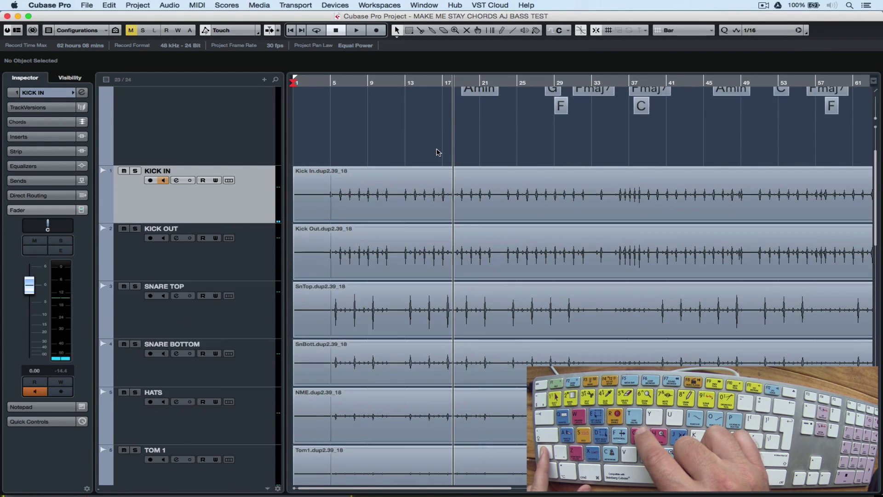
{"action": "key", "text": "shift+g"}
{"action": "key", "text": "shift+g"}
{"action": "key", "text": "shift+g"}
{"action": "key", "text": "shift+g"}
{"action": "key", "text": "shift+g"}
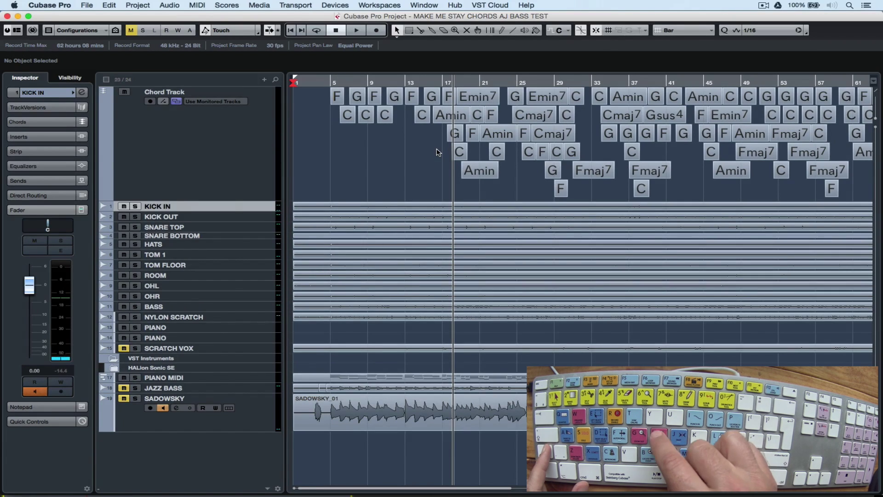
{"action": "key", "text": "shift+h"}
{"action": "key", "text": "shift+h"}
{"action": "key", "text": "shift+h"}
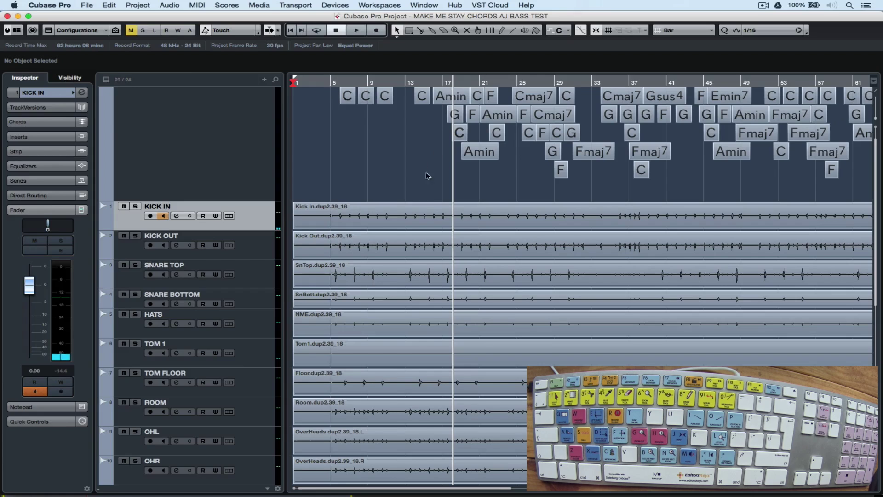
{"action": "left_click", "coordinate": [477, 221]}
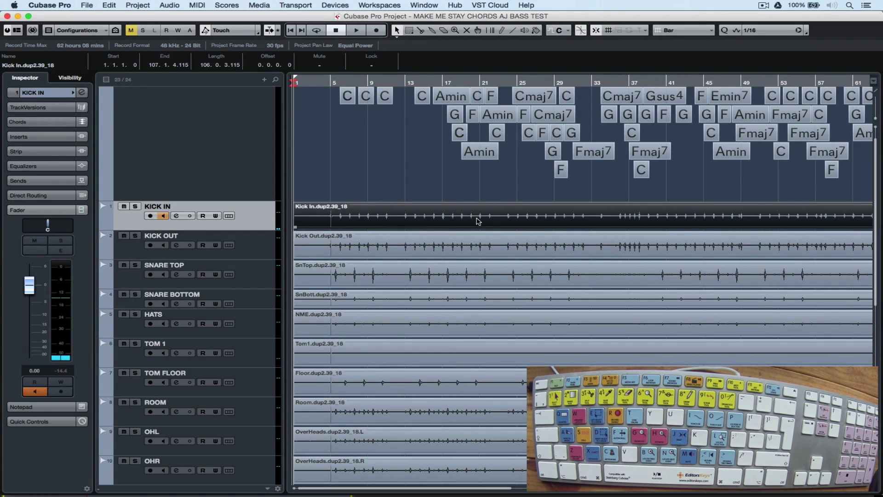
{"action": "left_click", "coordinate": [383, 123]}
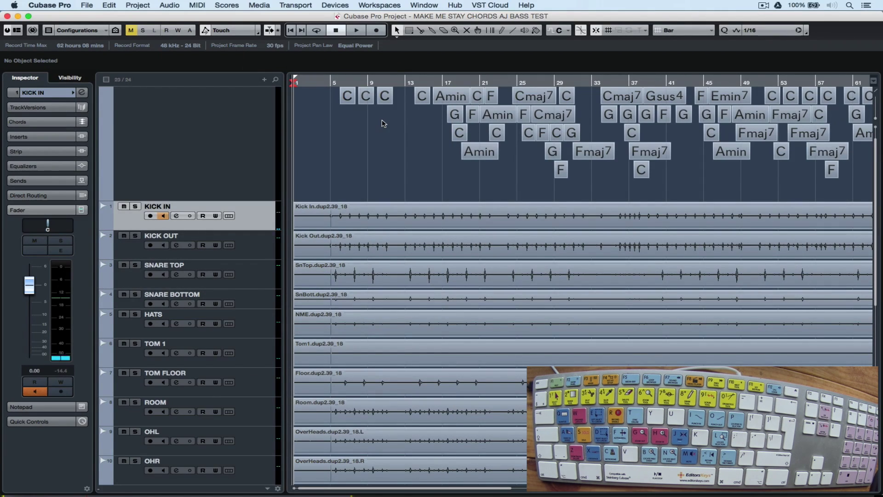
Split the Kick In event at bars 11, 21, 36, about 47 and about 58.
{"action": "right_click", "coordinate": [377, 188]}
{"action": "left_click", "coordinate": [404, 188]}
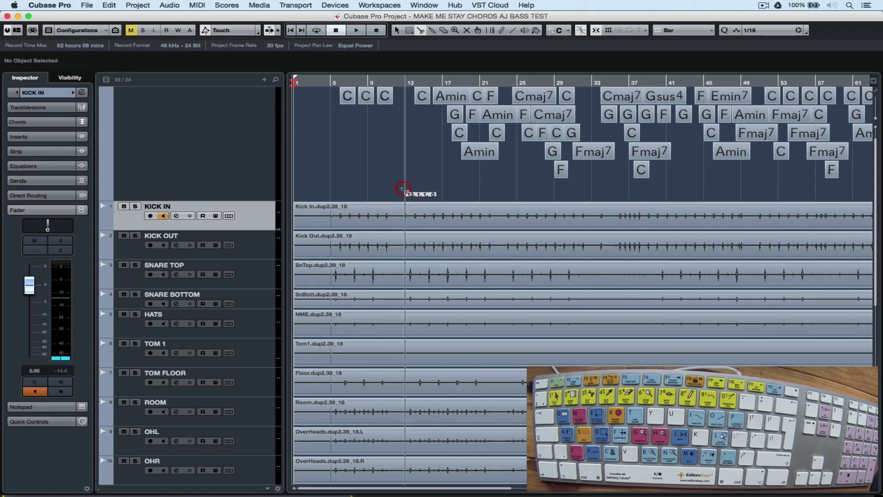
{"action": "left_click", "coordinate": [386, 213]}
{"action": "left_click", "coordinate": [479, 212]}
{"action": "left_click", "coordinate": [620, 212]}
{"action": "left_click", "coordinate": [722, 213]}
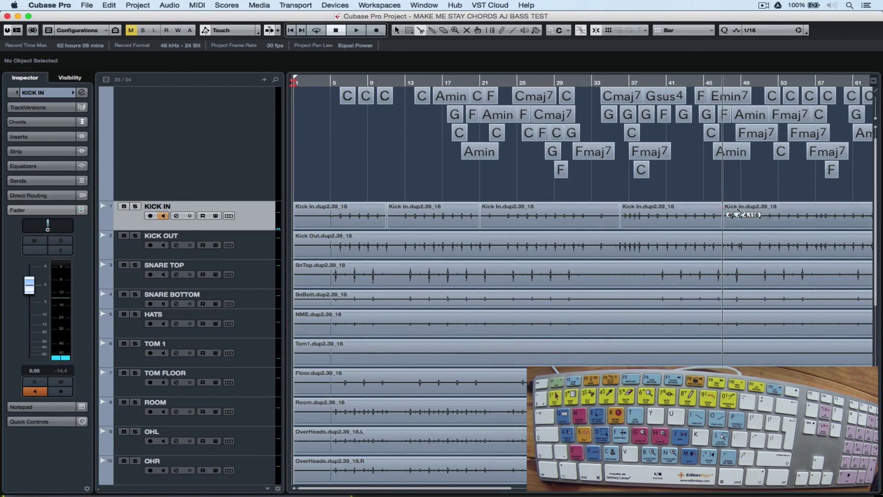
{"action": "left_click", "coordinate": [824, 212]}
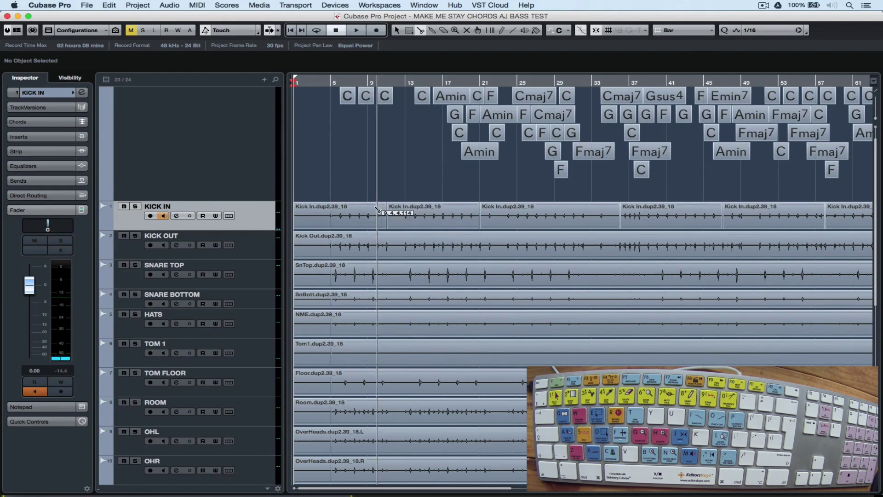
Switch back to Object Selection and select the first Kick In part.
{"action": "right_click", "coordinate": [368, 209]}
{"action": "left_click", "coordinate": [368, 208]}
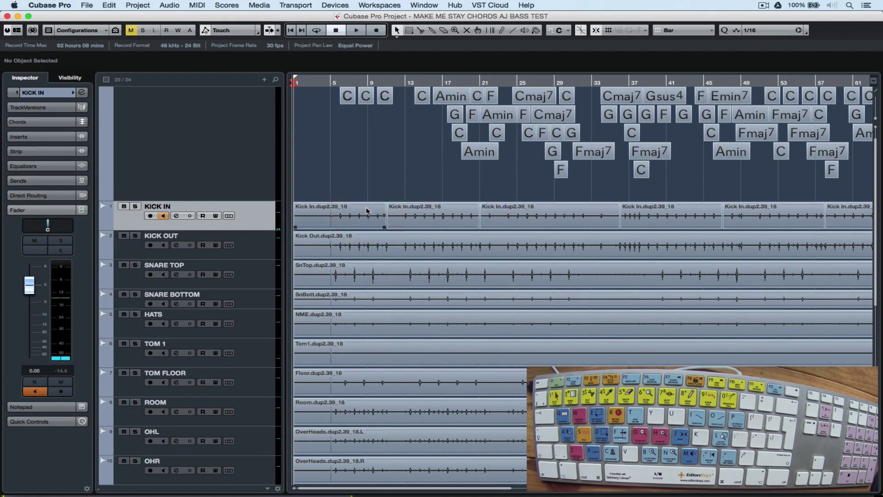
{"action": "left_click", "coordinate": [361, 215]}
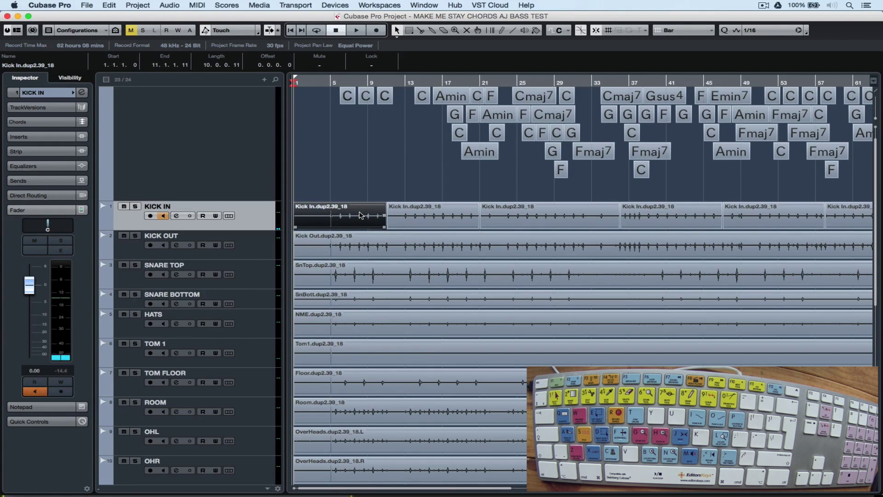
Step the playhead forward and back through the Kick In events to the project start.
{"action": "key", "text": "n"}
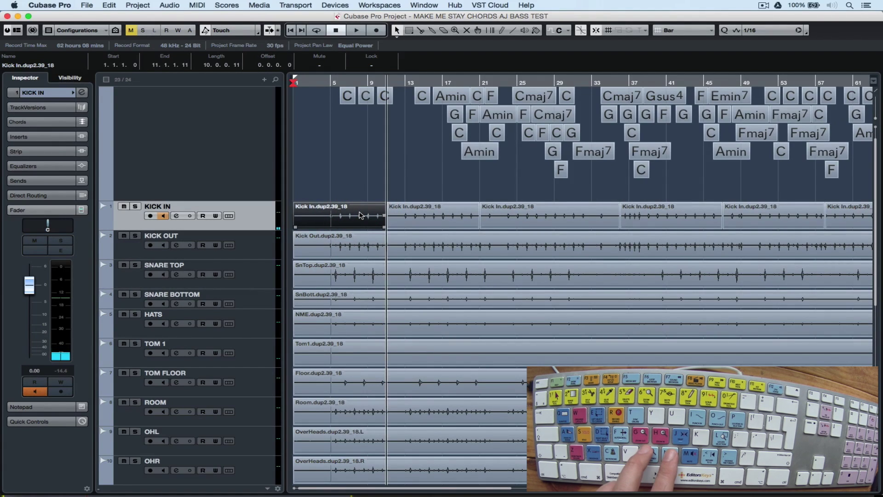
{"action": "key", "text": "n"}
{"action": "key", "text": "n"}
{"action": "key", "text": "n"}
{"action": "key", "text": "n"}
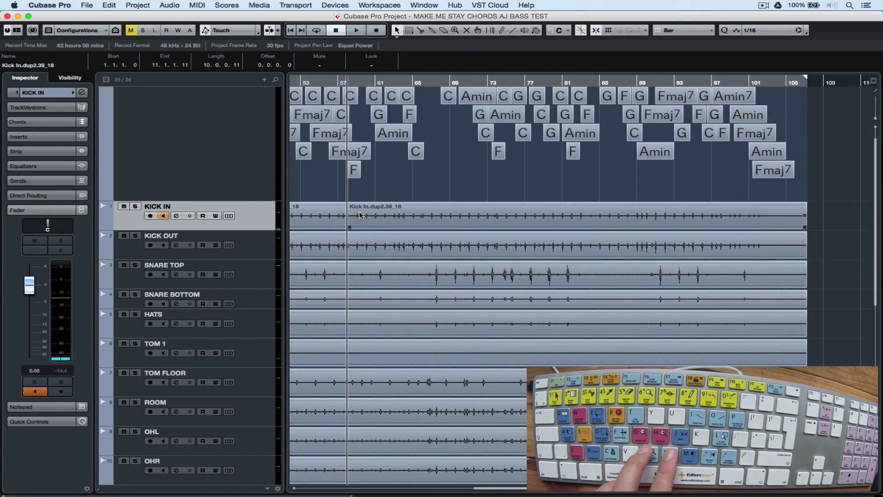
{"action": "key", "text": "b"}
{"action": "key", "text": "b"}
{"action": "key", "text": "b"}
{"action": "key", "text": "b"}
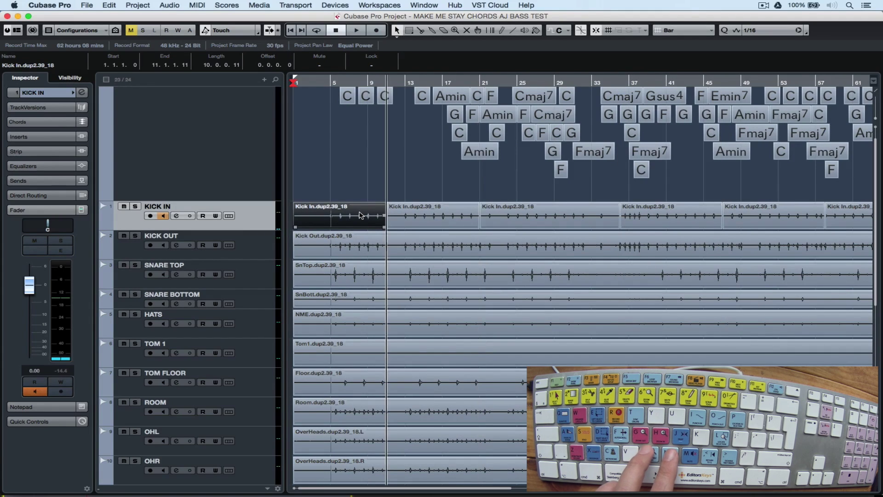
{"action": "key", "text": "b"}
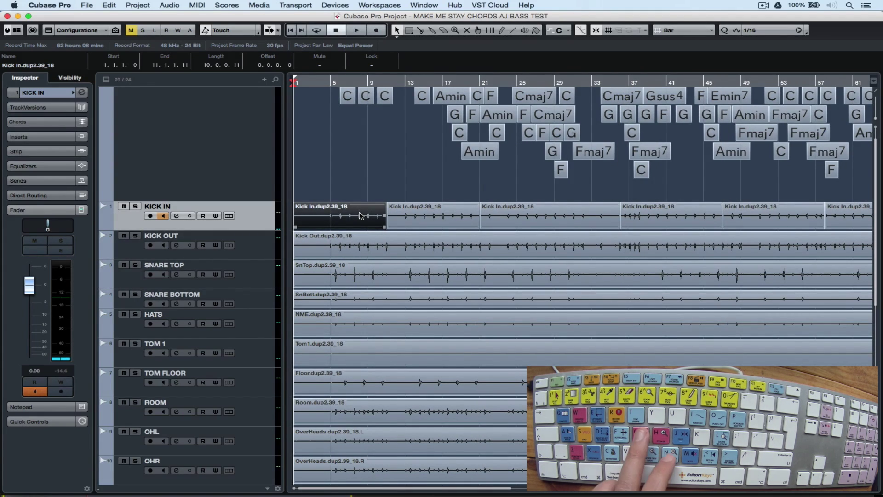
Zoom out to the whole song, set locators around the top three tracks' events, then deselect all.
{"action": "key", "text": "g"}
{"action": "key", "text": "g"}
{"action": "key", "text": "g"}
{"action": "key", "text": "g"}
{"action": "key", "text": "g"}
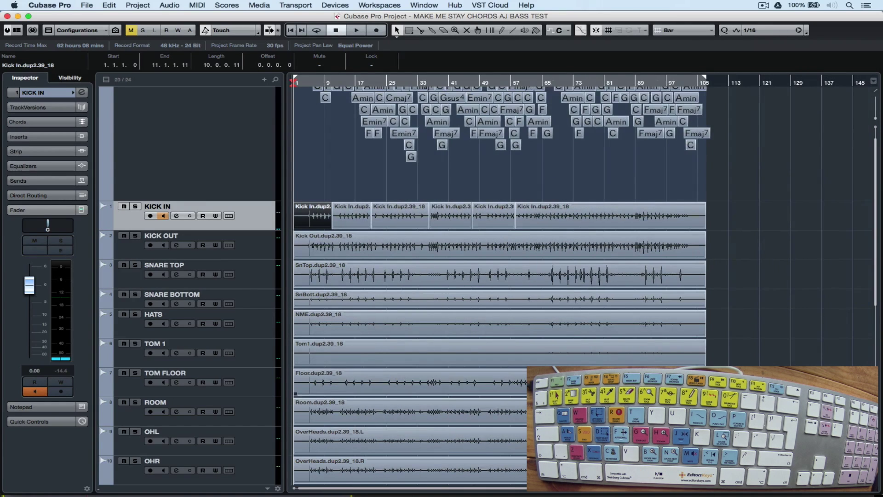
{"action": "left_click_drag", "start_coordinate": [705, 78], "coordinate": [444, 79]}
{"action": "left_click_drag", "start_coordinate": [754, 288], "coordinate": [258, 171]}
{"action": "key", "text": "p"}
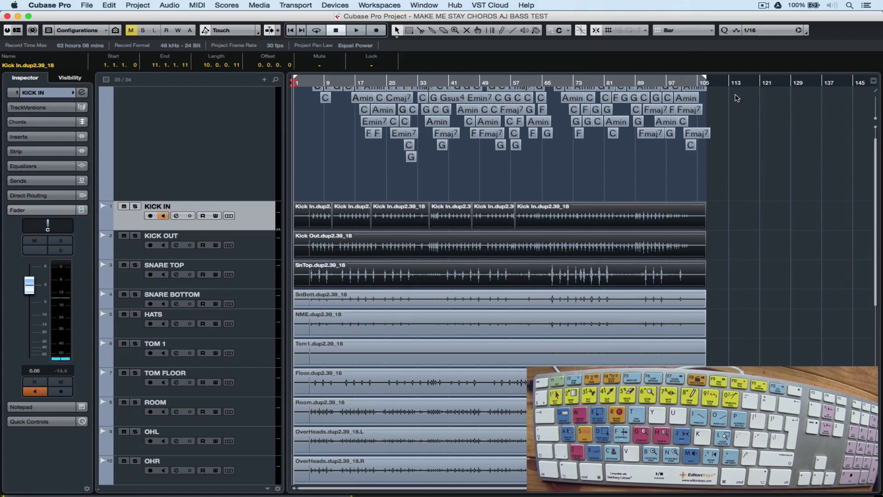
{"action": "key", "text": "super+shift+a"}
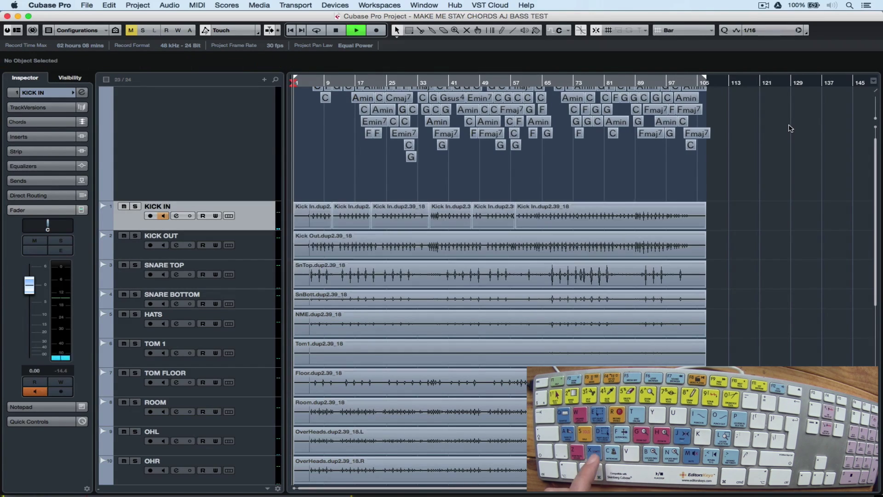
Play and stop the song, then select all Kick In and Kick Out events.
{"action": "key", "text": "space"}
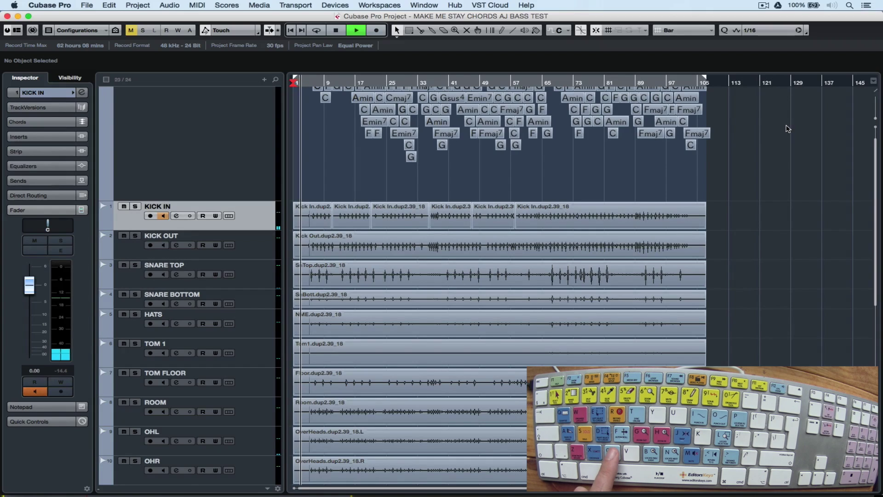
{"action": "key", "text": "space"}
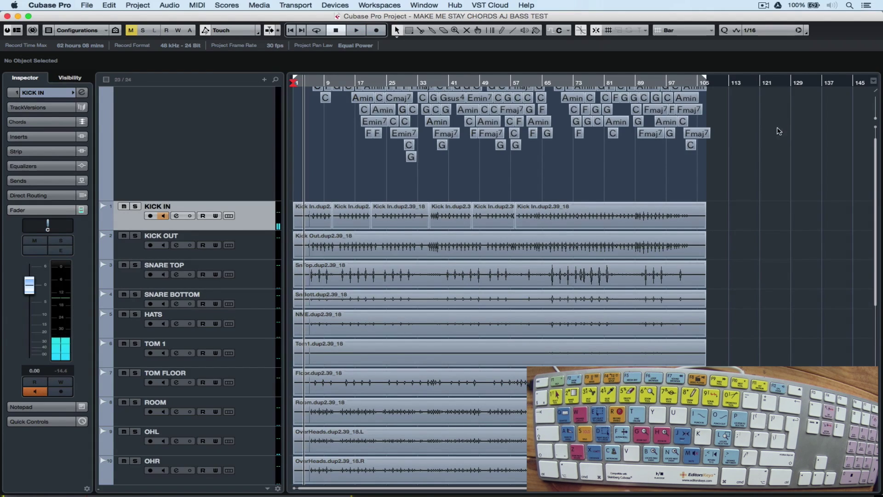
{"action": "left_click_drag", "start_coordinate": [798, 256], "coordinate": [317, 207]}
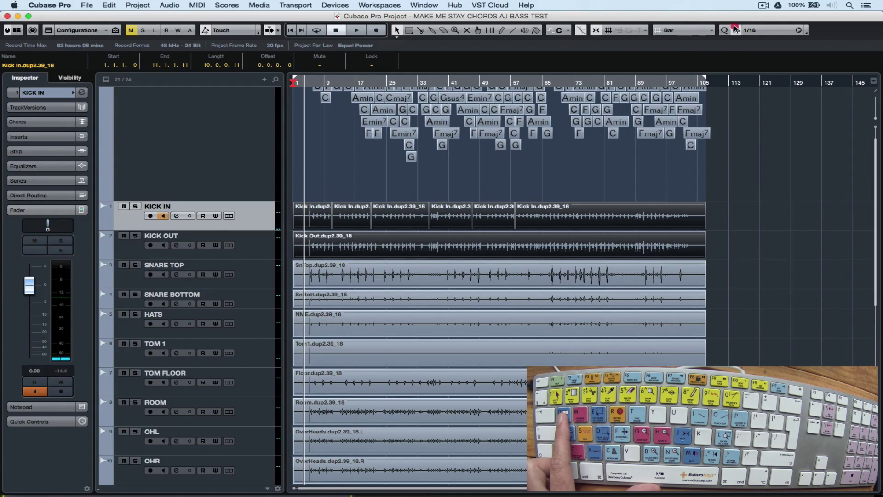
Quantize the selected kick events and show the Markers window with its nine markers.
{"action": "left_click", "coordinate": [735, 29]}
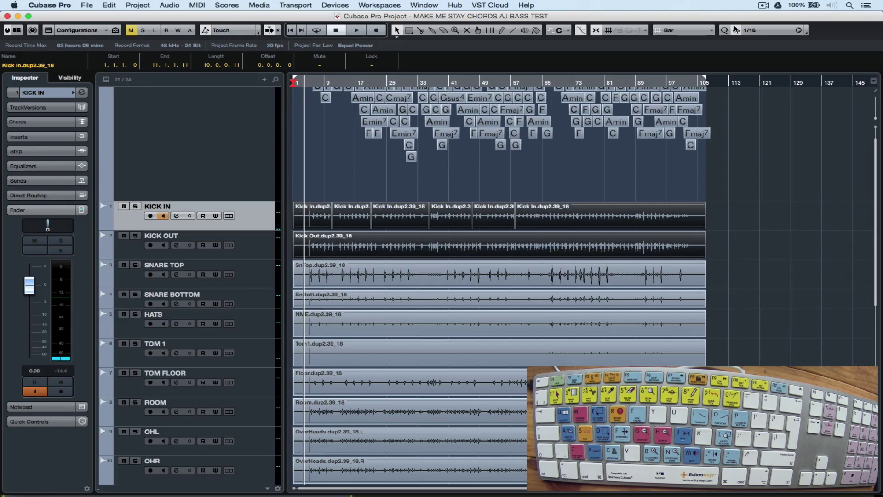
{"action": "key", "text": "super+m"}
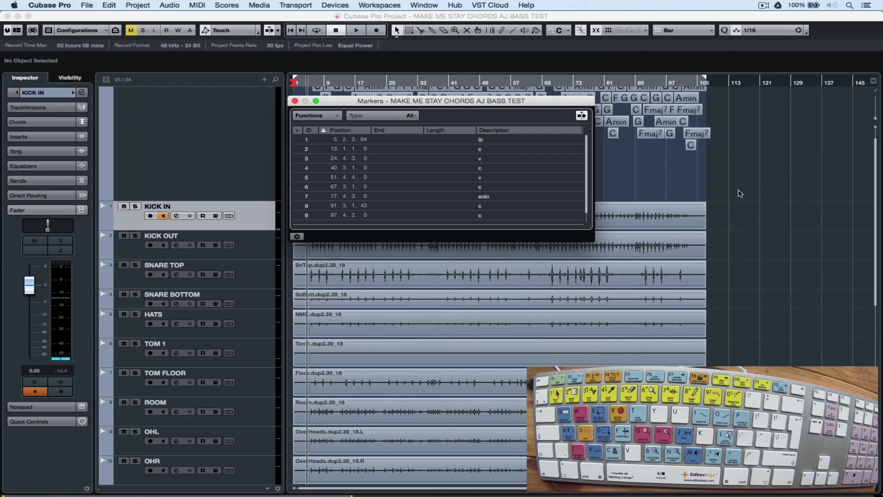
Close Markers and jump through the left and right locators and markers 3–9 with the keypad. Then return to the start.
{"action": "key", "text": "super+m"}
{"action": "key", "text": "KP_1"}
{"action": "key", "text": "KP_2"}
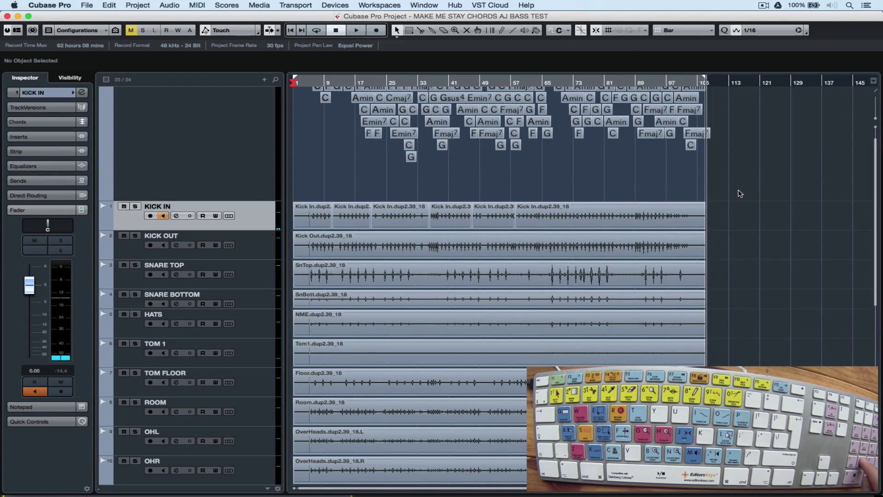
{"action": "key", "text": "KP_3"}
{"action": "key", "text": "KP_4"}
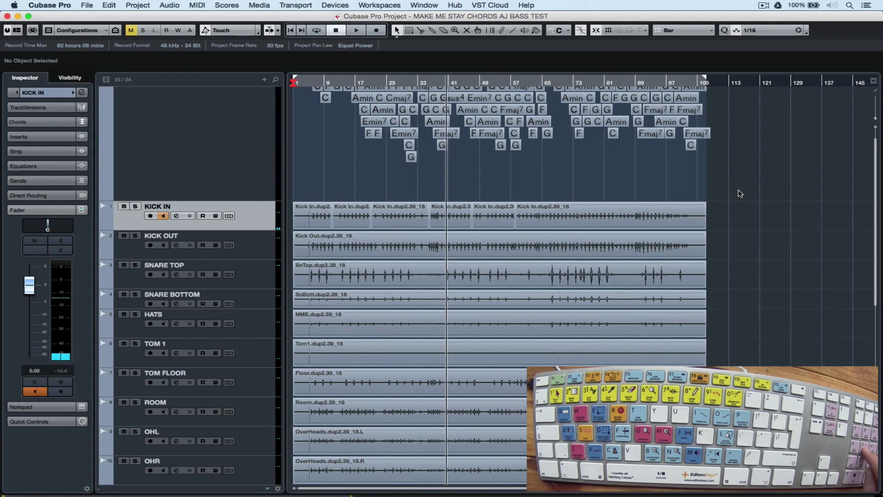
{"action": "key", "text": "KP_5"}
{"action": "key", "text": "KP_6"}
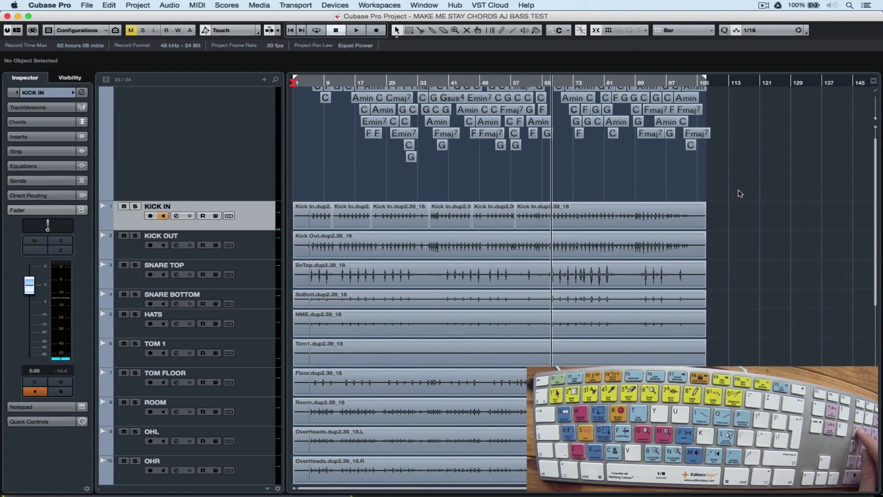
{"action": "key", "text": "KP_7"}
{"action": "key", "text": "KP_8"}
{"action": "key", "text": "KP_9"}
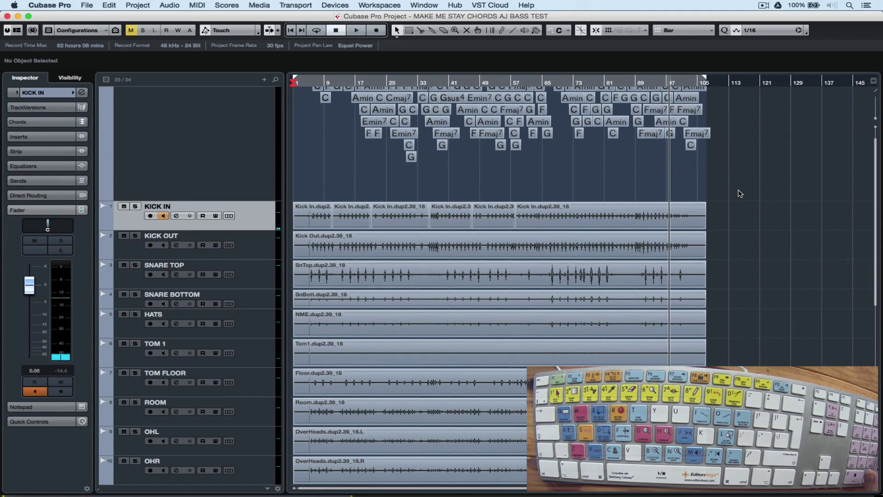
{"action": "key", "text": "KP_Decimal"}
{"action": "key", "text": "Up"}
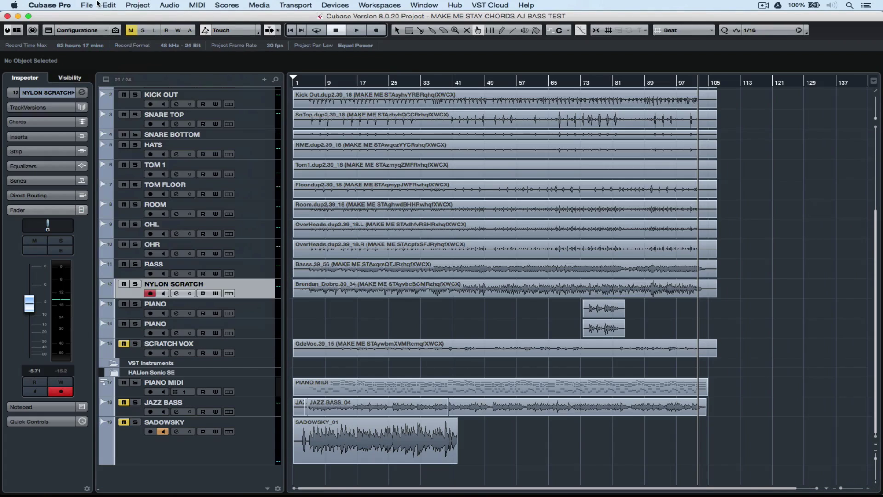
Create a new user profile named TEST in the Profile Manager.
{"action": "left_click", "coordinate": [94, 3]}
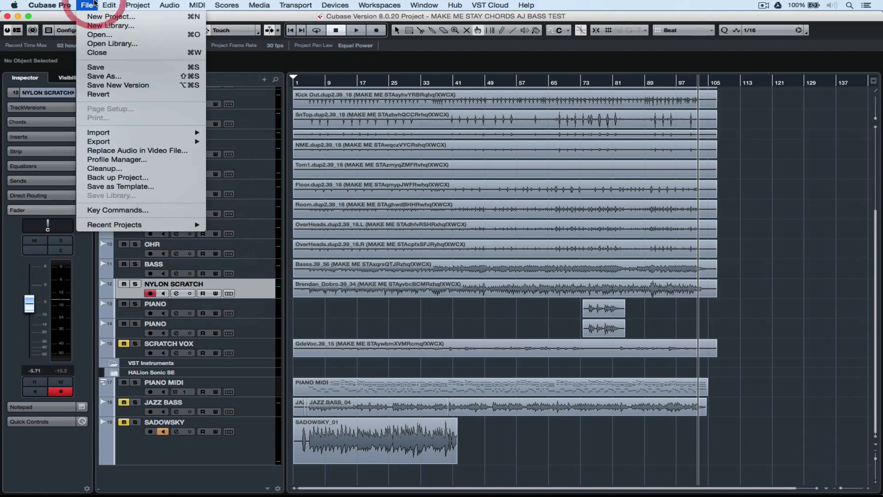
{"action": "left_click", "coordinate": [119, 160]}
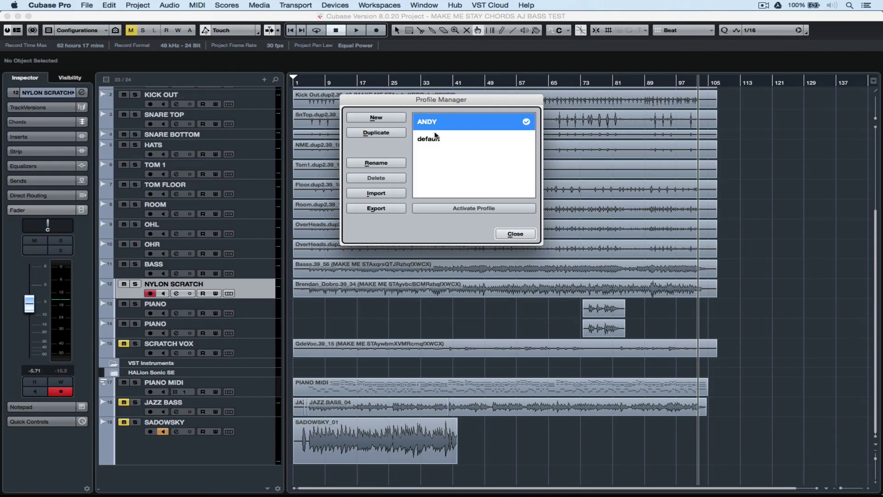
{"action": "left_click", "coordinate": [381, 118]}
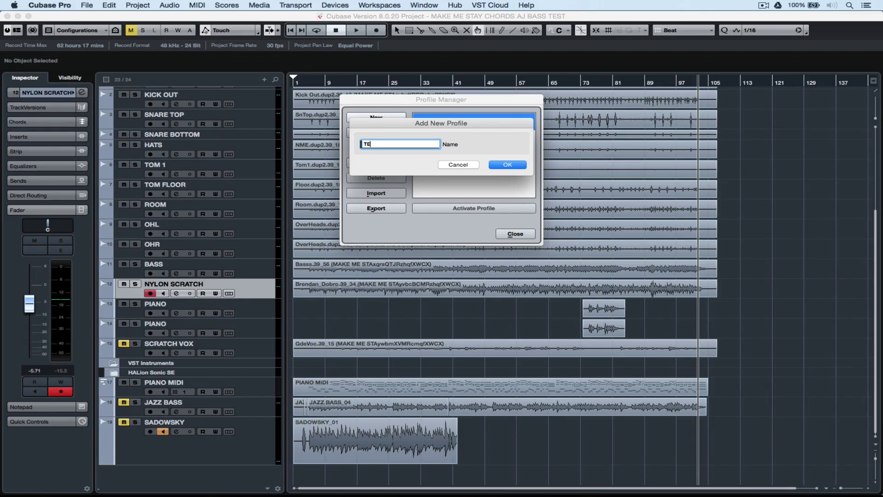
{"action": "key", "text": "Return"}
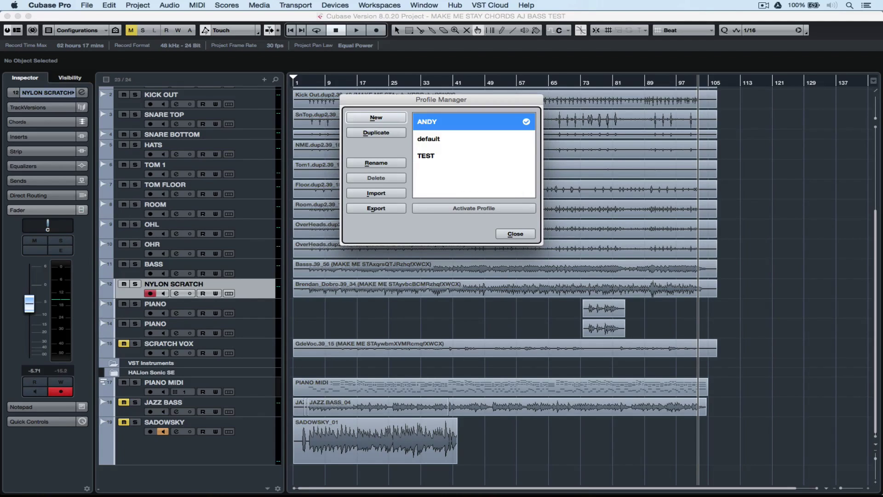
Set TEST to activate after restart, dismiss the warning, and select the original profile.
{"action": "left_click", "coordinate": [427, 156]}
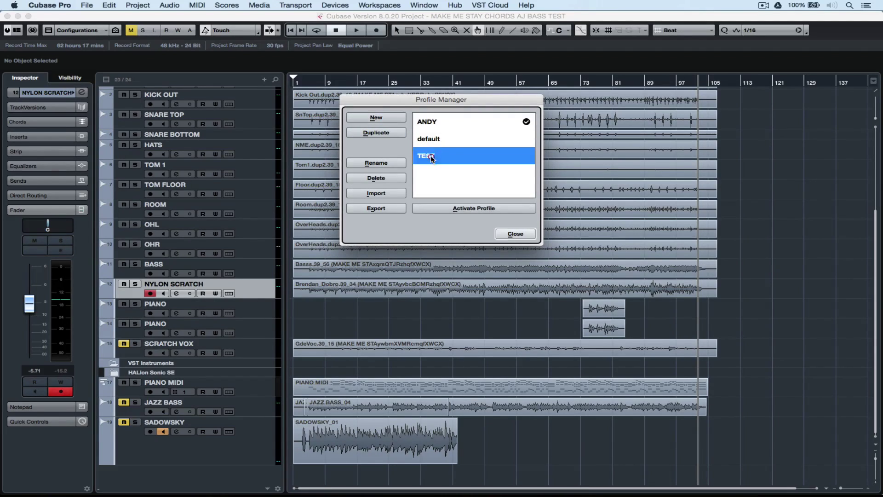
{"action": "left_click", "coordinate": [477, 208]}
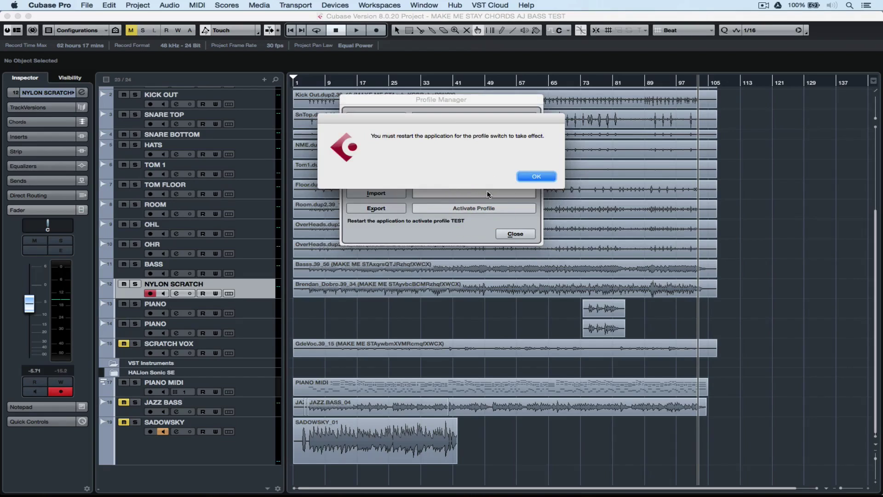
{"action": "left_click", "coordinate": [536, 176]}
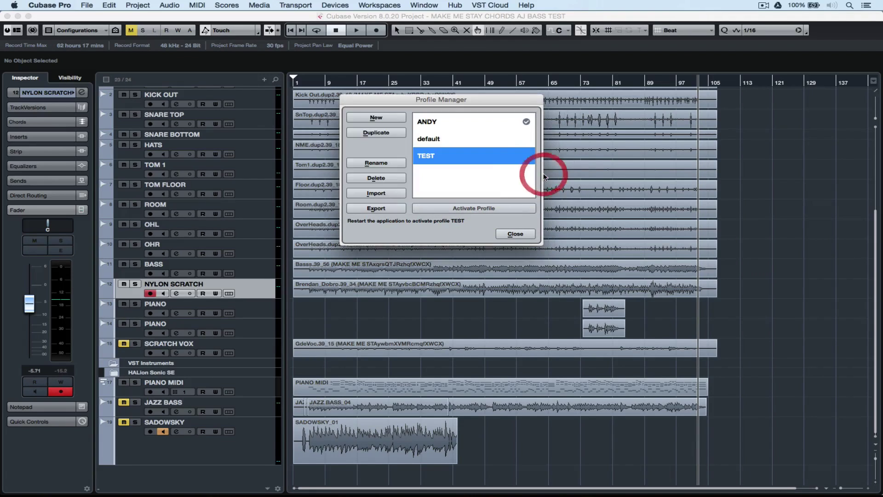
{"action": "left_click", "coordinate": [480, 122]}
Reactivate the original profile, export it as an .srf file, and close the Profile Manager.
{"action": "left_click", "coordinate": [470, 208]}
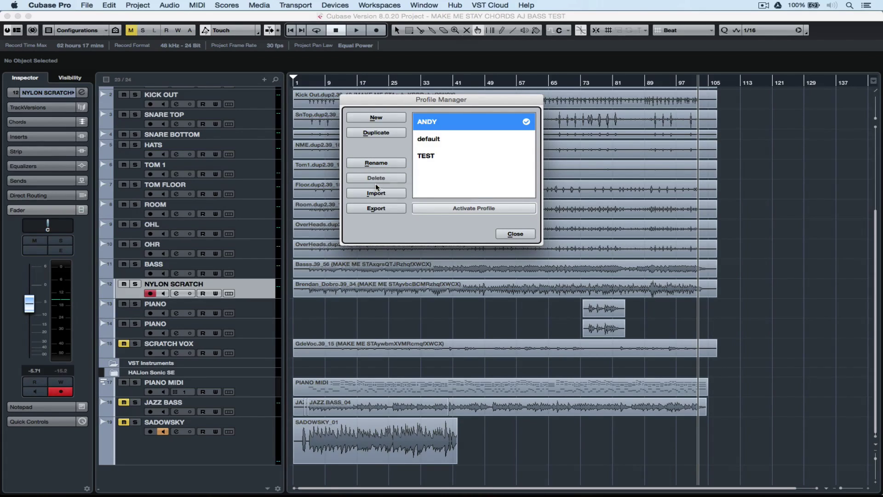
{"action": "left_click", "coordinate": [375, 208]}
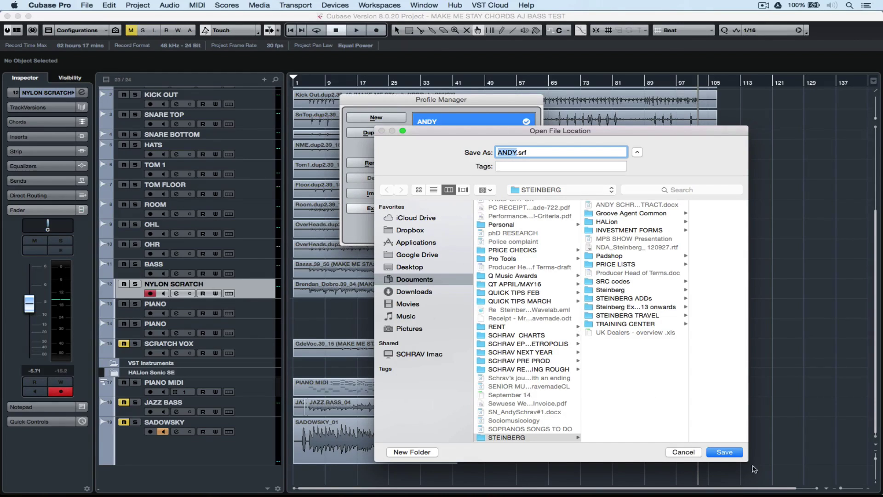
{"action": "left_click", "coordinate": [731, 453]}
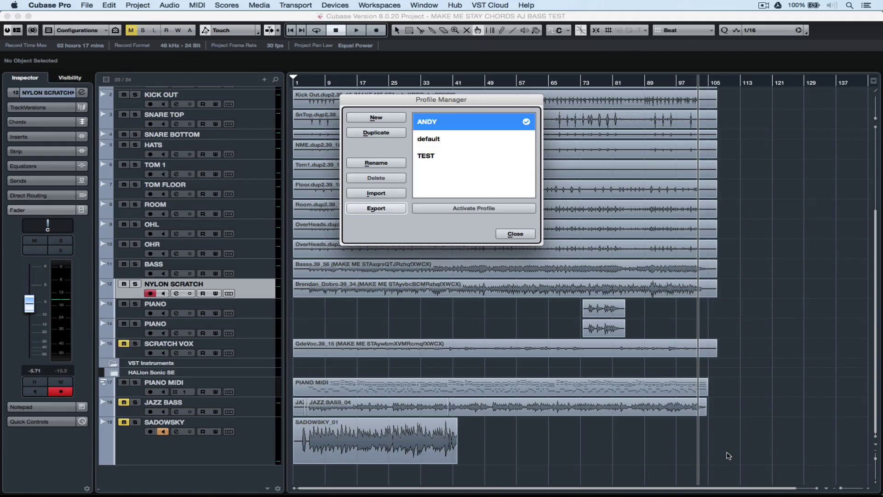
{"action": "left_click", "coordinate": [515, 233]}
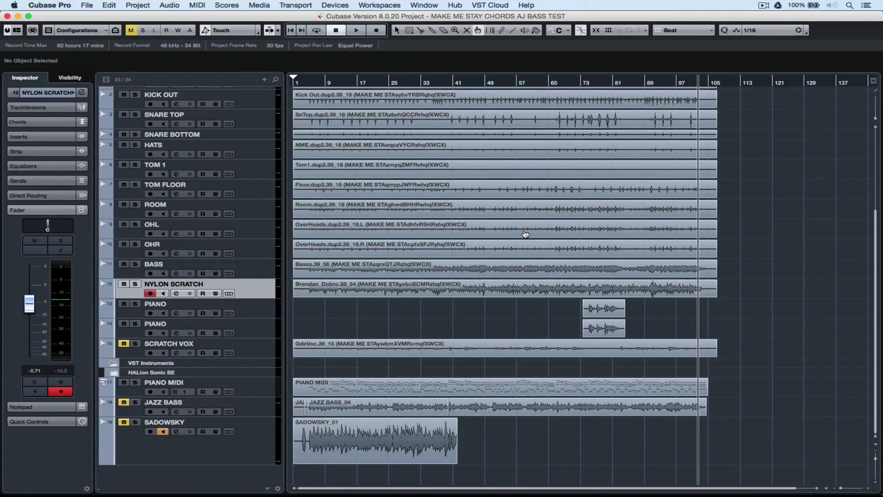